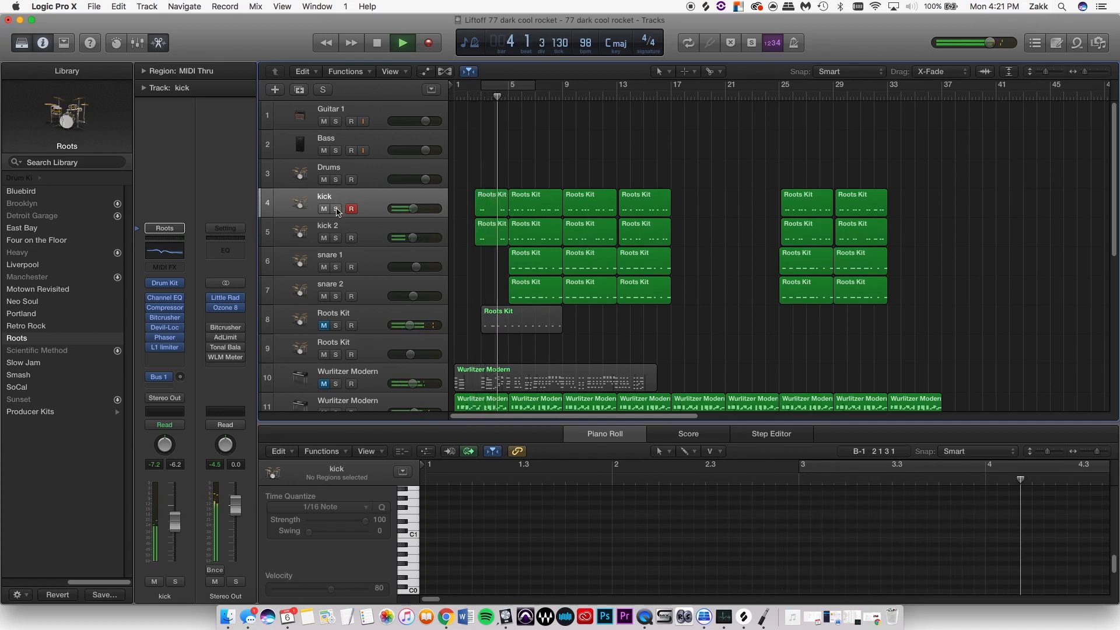
- Solo the kick track, stop playback and return the playhead to bar 3
left_click(337, 209)
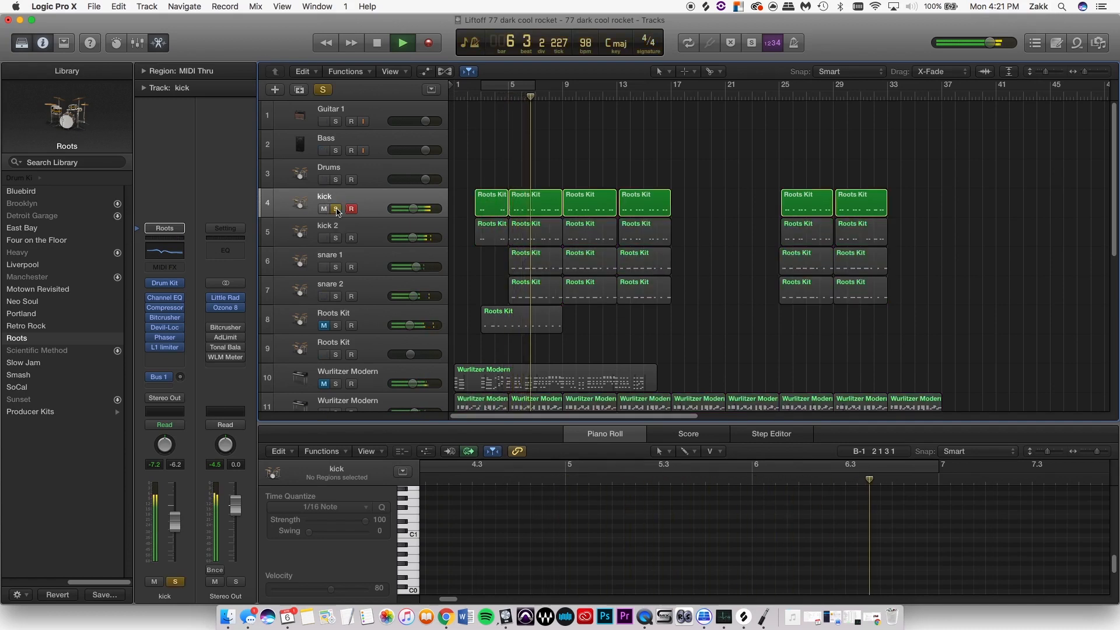
key("space")
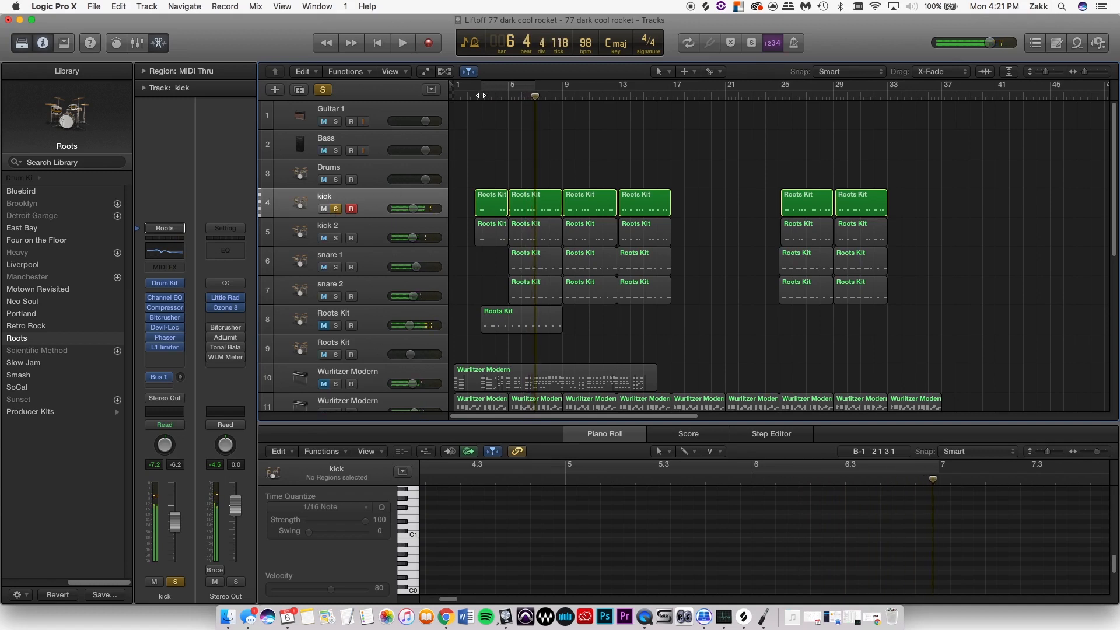
left_click(475, 96)
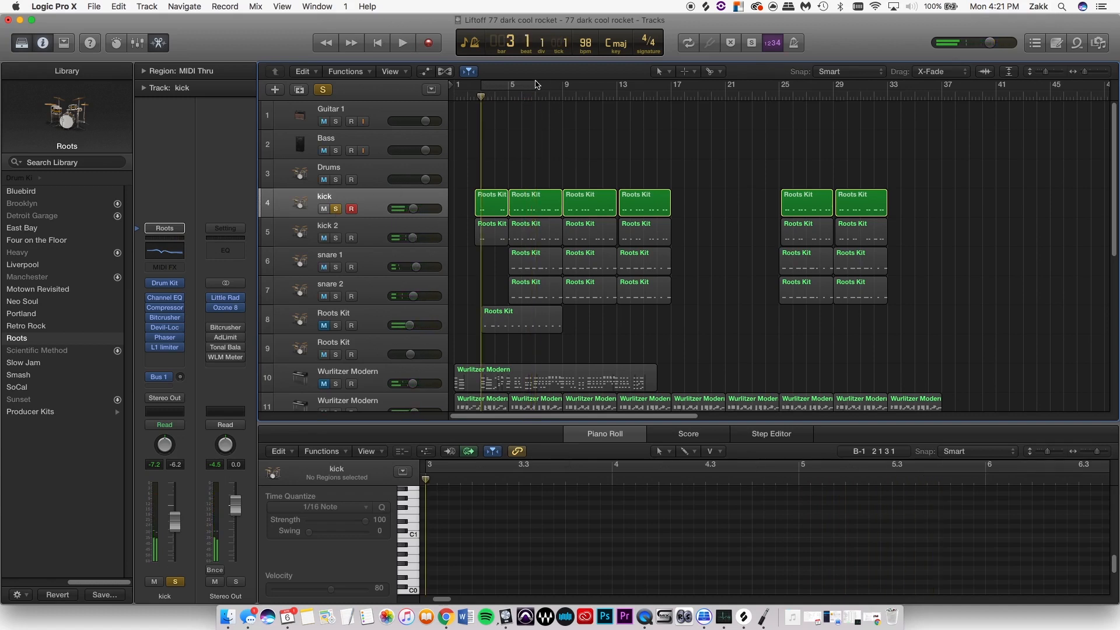
- Turn on the cycle range over bars 3 to 7 and enlarge the kick track's height
left_click(518, 82)
scroll(520, 188, "down", 2)
scroll(512, 188, "right", 2)
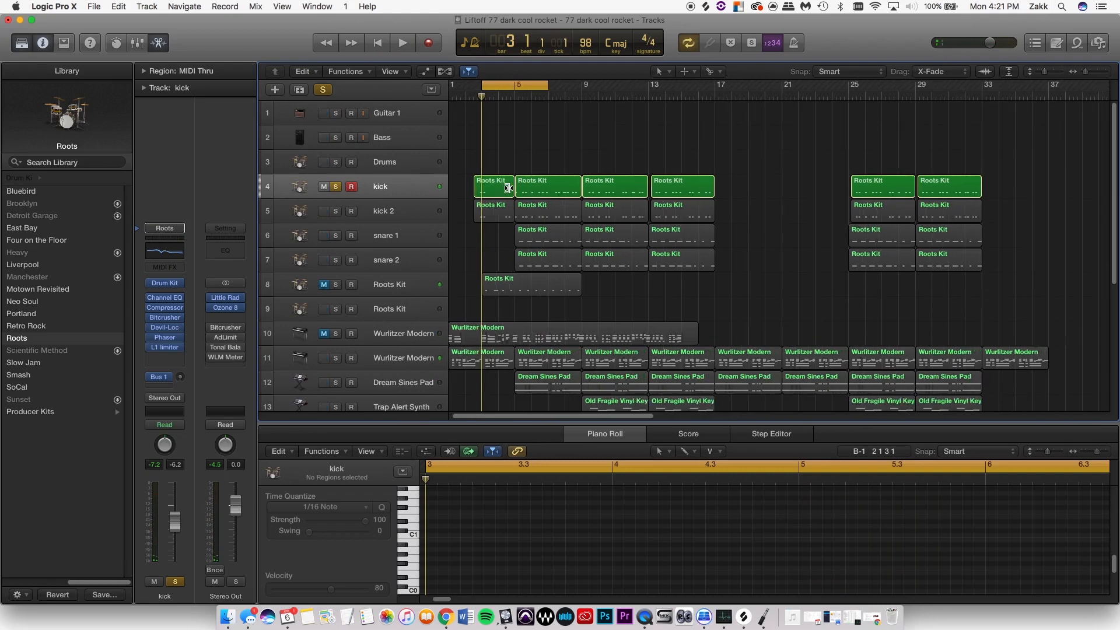
key("super+Right")
key("super+Right")
key("super+Right")
key("super+Right")
key("super+Right")
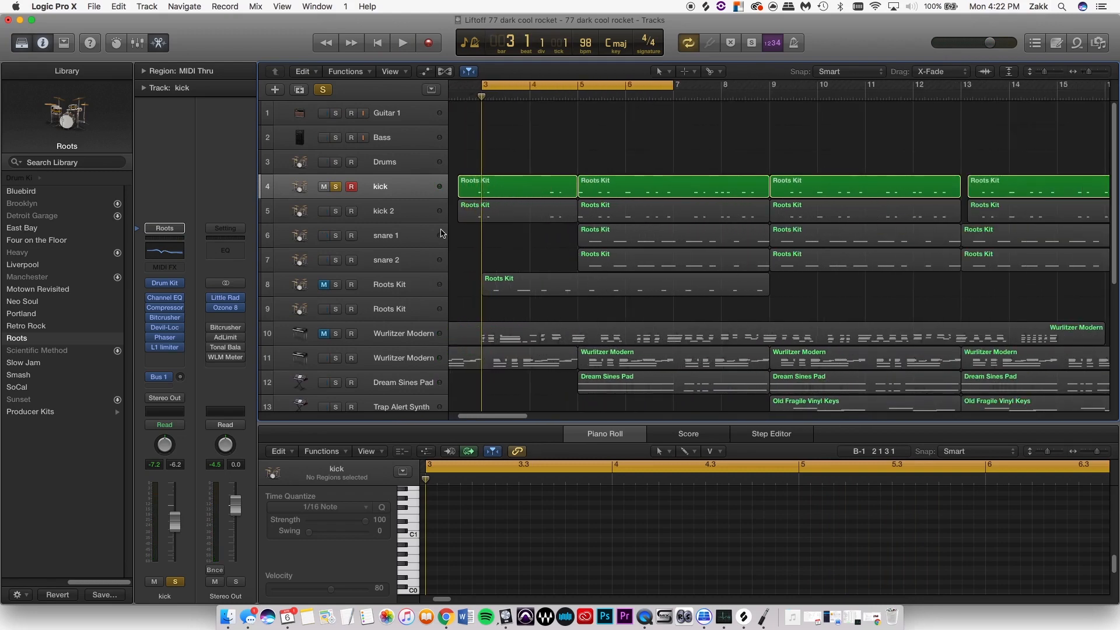
left_click_drag(362, 201, 370, 260)
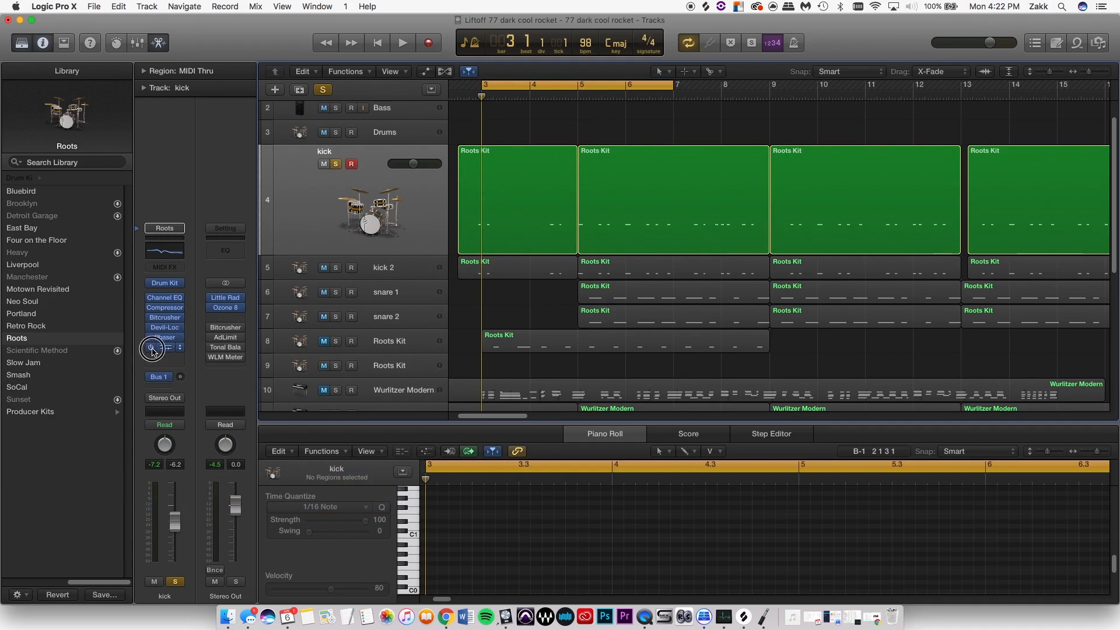
- Bypass all insert effects on the kick channel, and shift the cycle range to bars 5 to 9
left_click_drag(152, 351, 150, 298)
key("space")
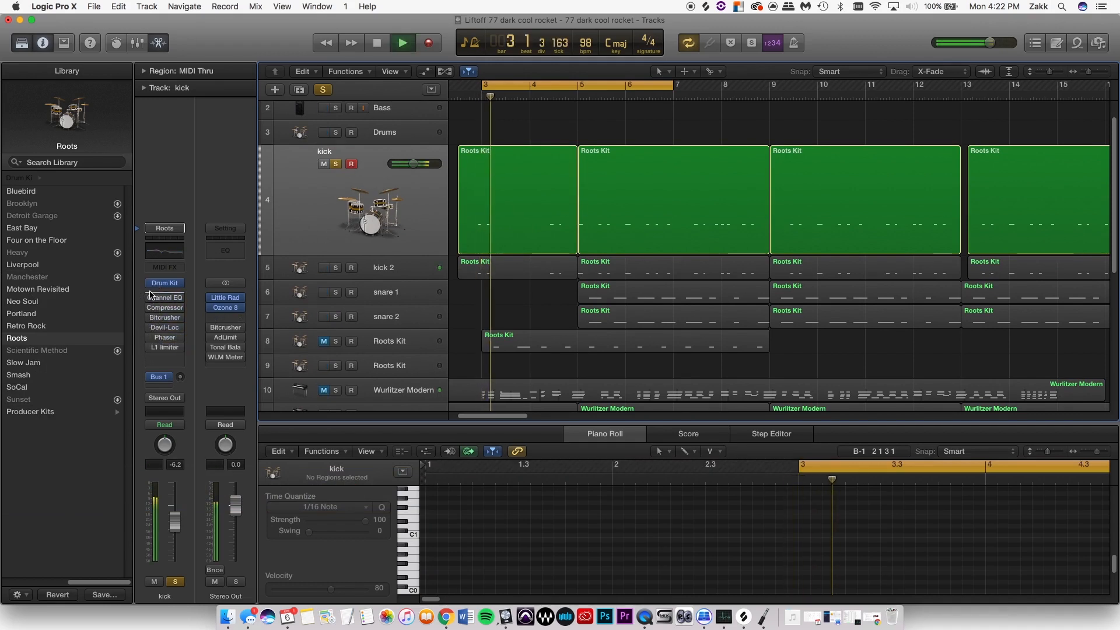
left_click_drag(485, 84, 661, 86)
key("space")
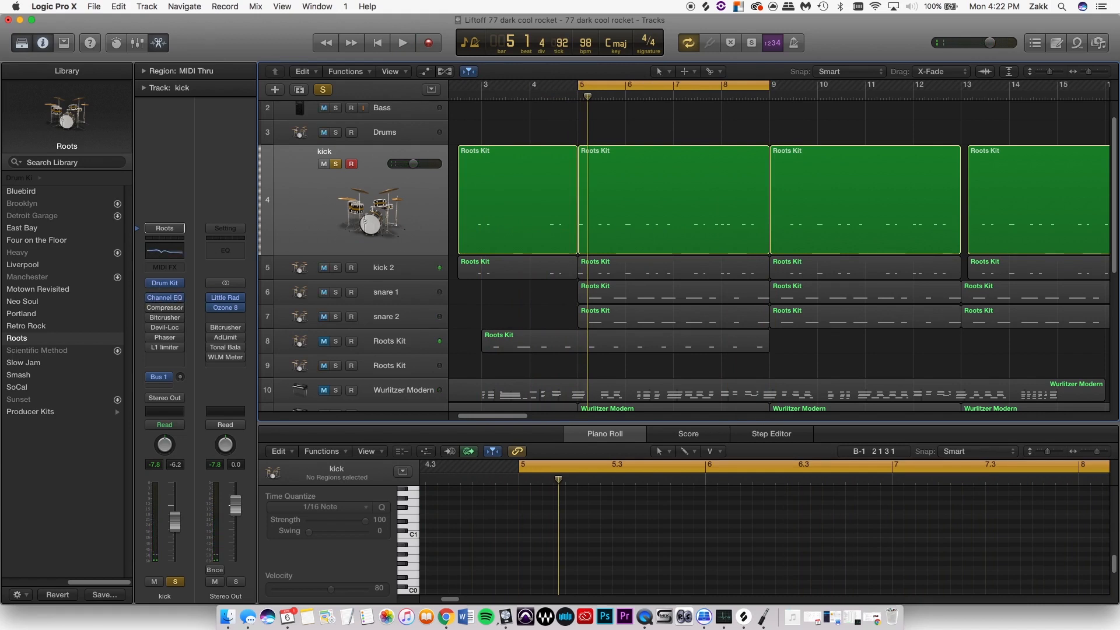
- Open the kick's Channel EQ and compare the looped kick with the EQ bypassed and enabled
left_click(166, 297)
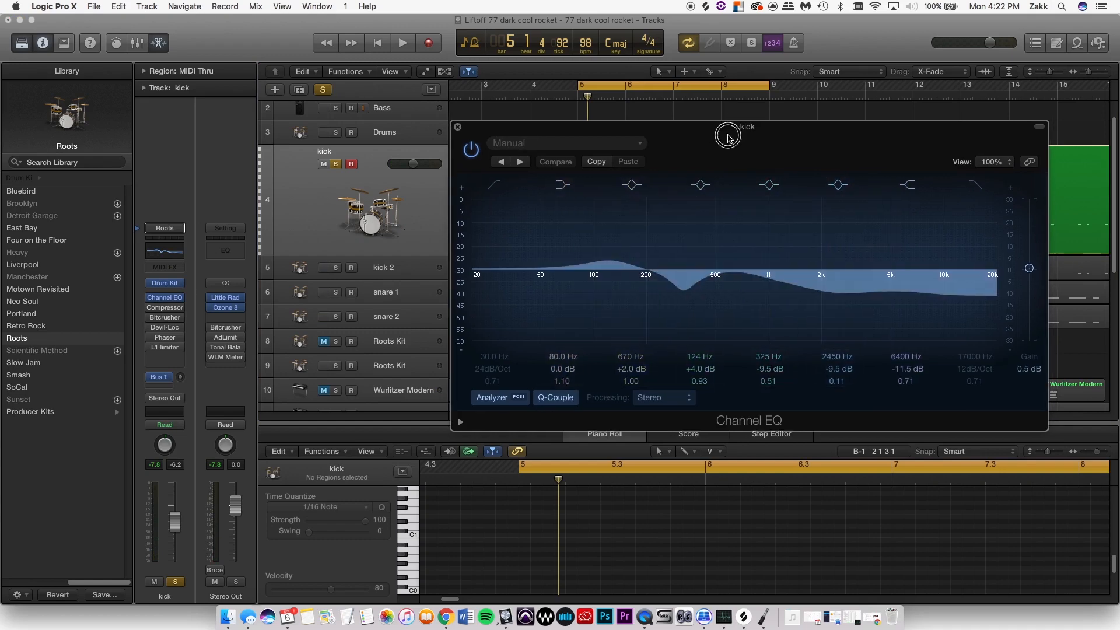
left_click_drag(737, 134, 439, 251)
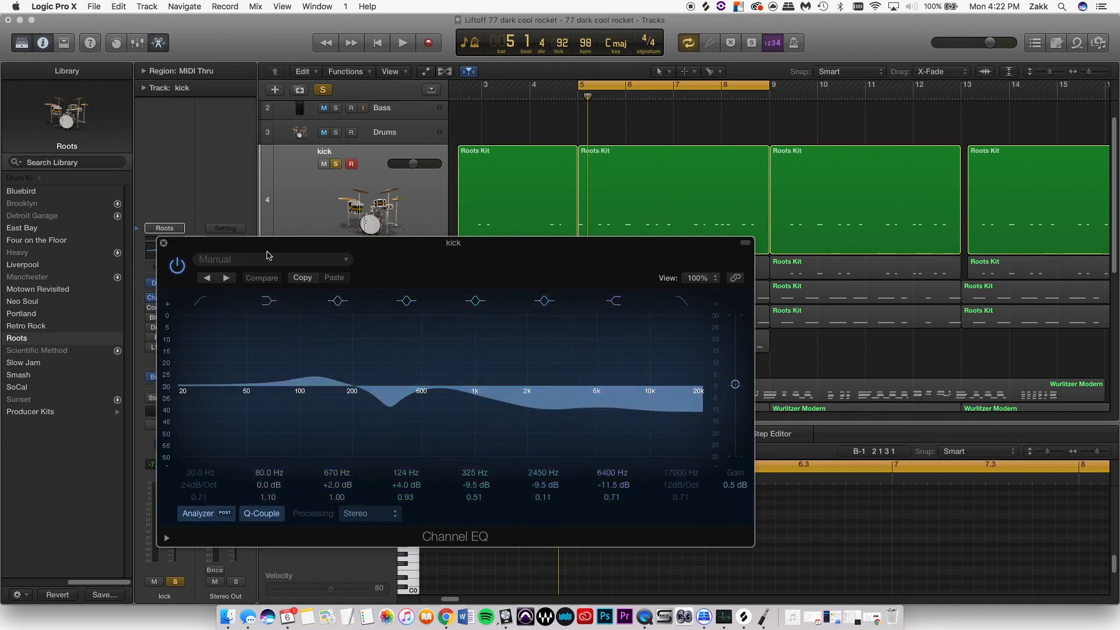
left_click_drag(271, 255, 496, 259)
key("space")
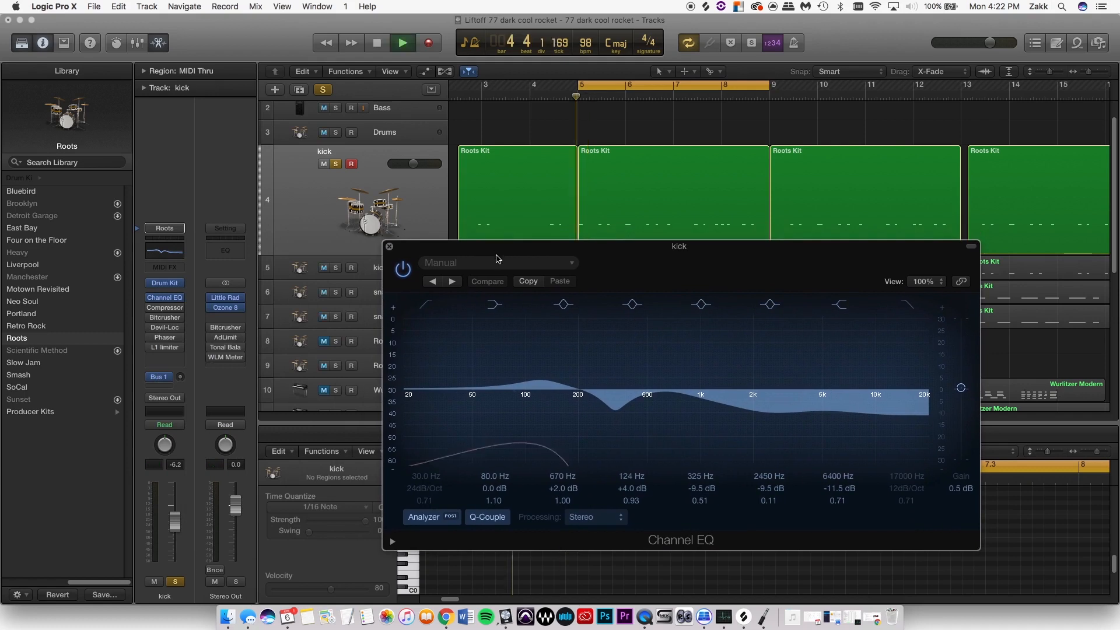
left_click(403, 269)
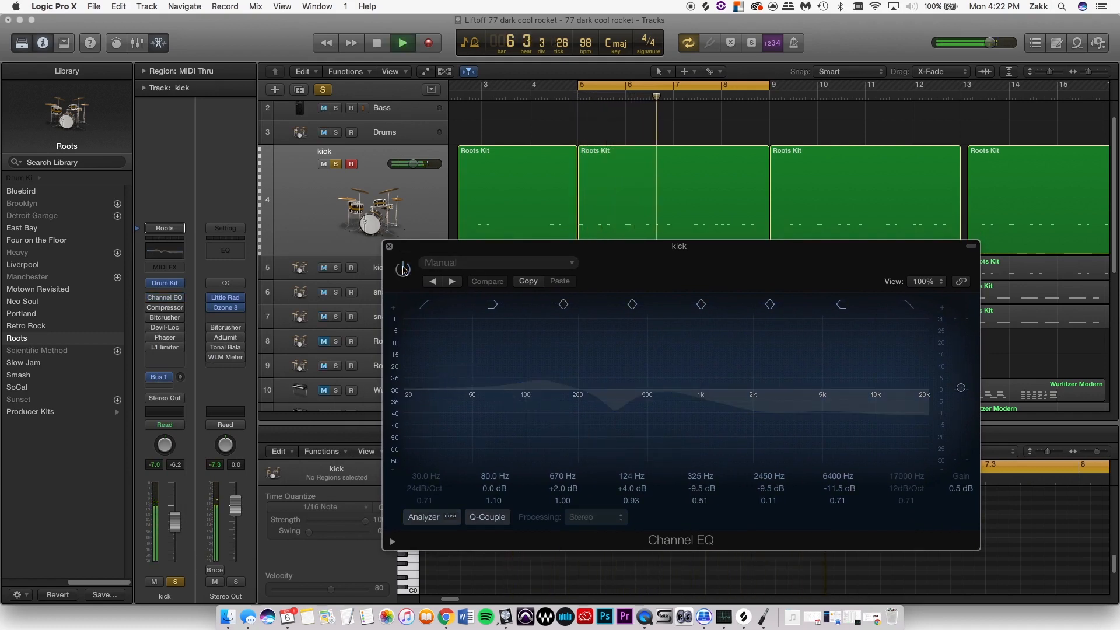
left_click(403, 269)
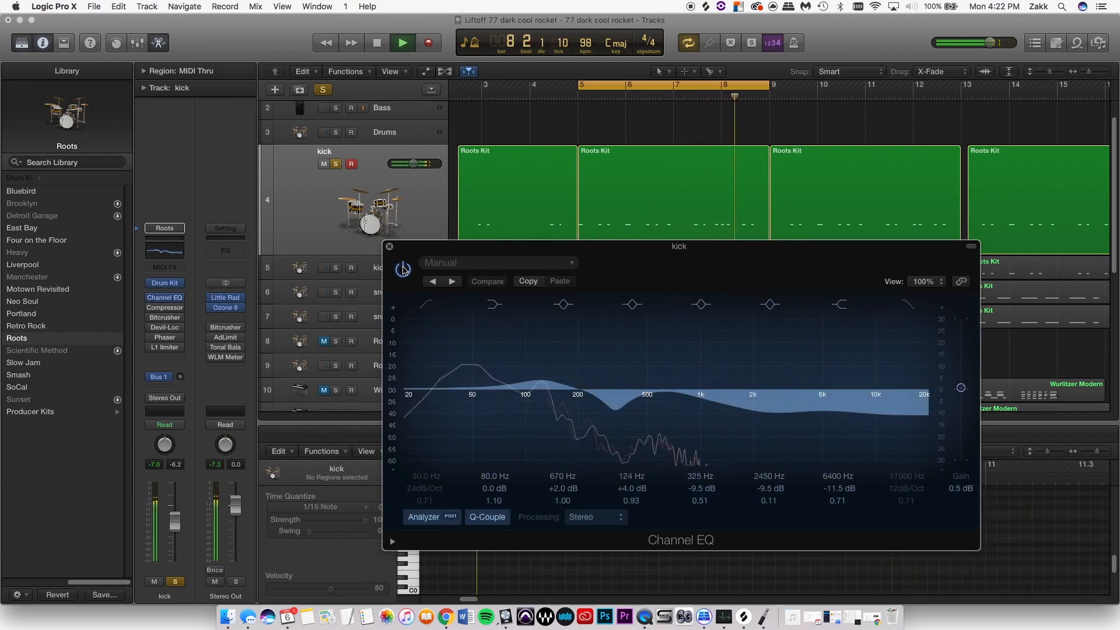
key("space")
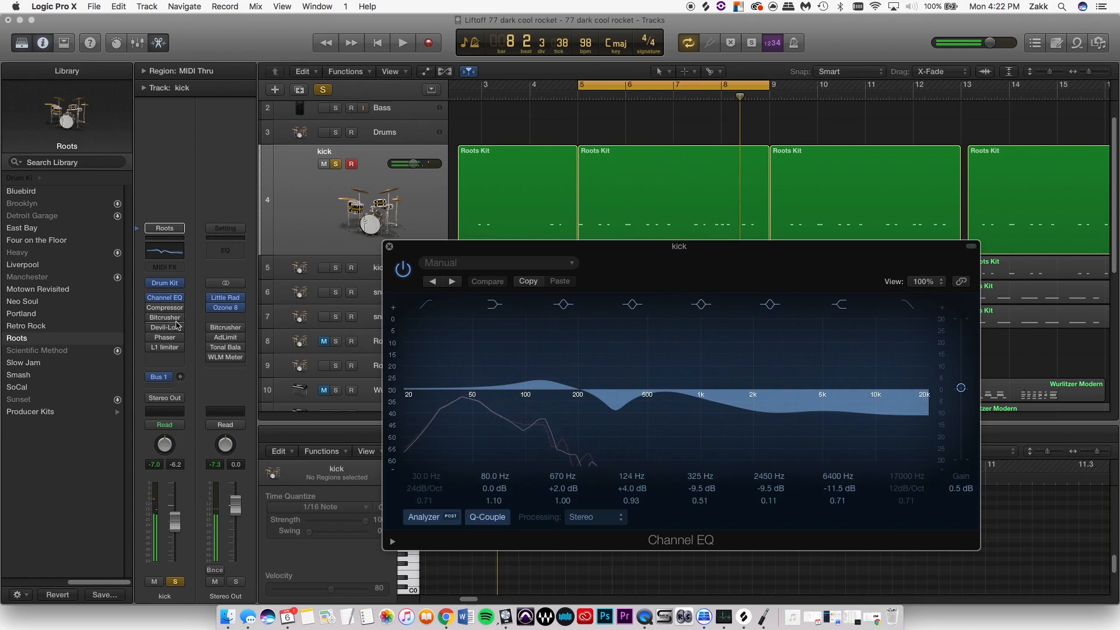
- Turn on and open the Compressor on the kick channel, and close the Channel EQ window
left_click(150, 308)
left_click(164, 308)
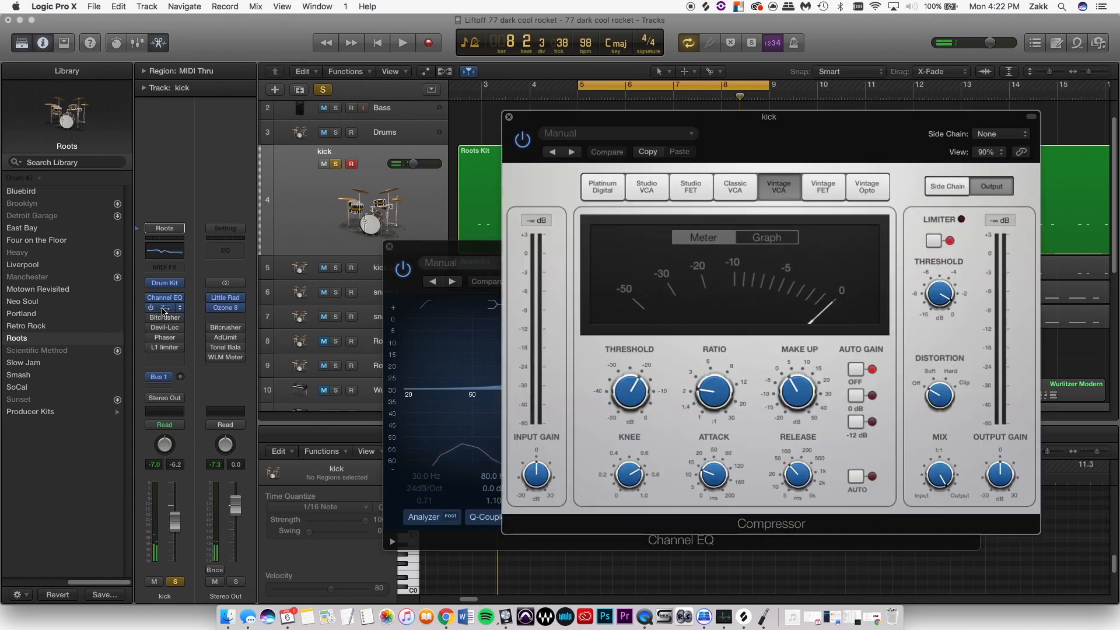
left_click(390, 246)
left_click(390, 246)
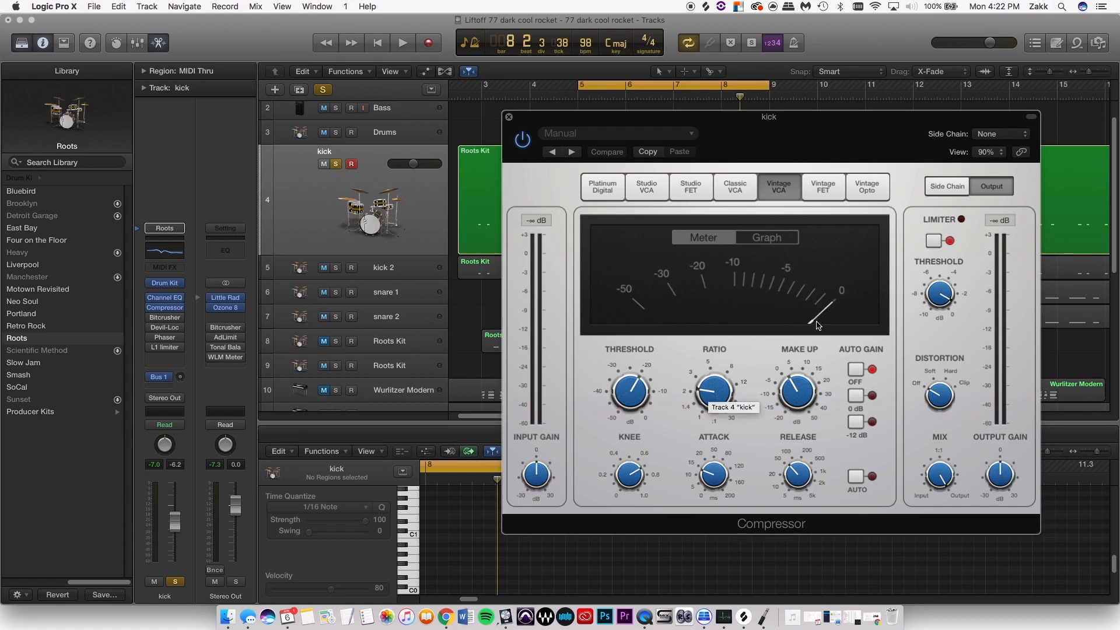
- Compare the looped kick with the Compressor bypassed and enabled, and check its gain reduction in the Graph view
key("space")
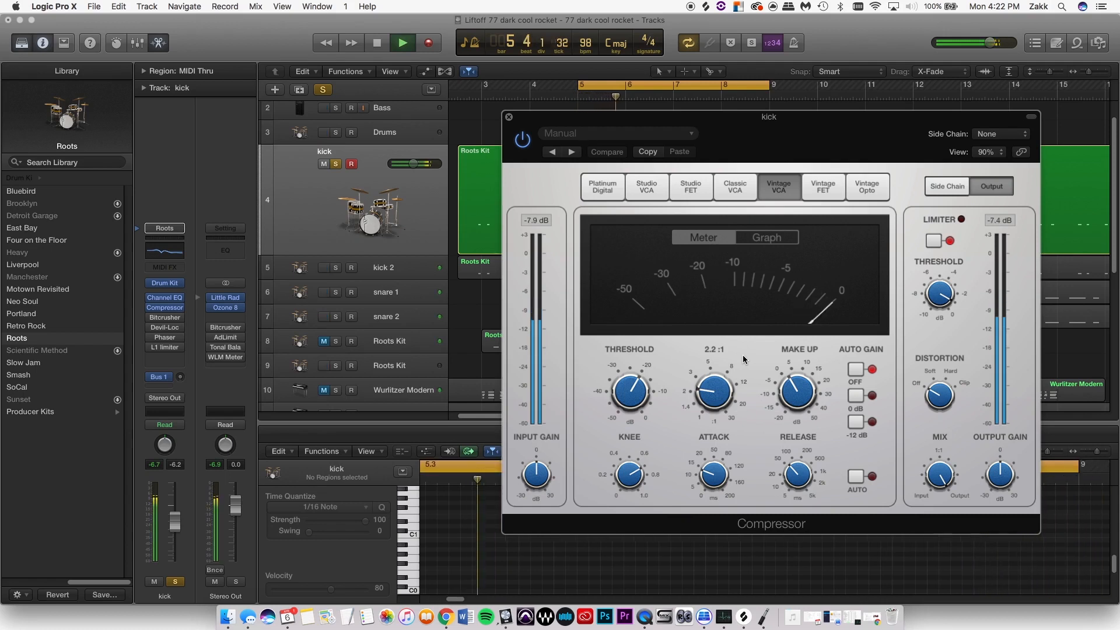
left_click(521, 140)
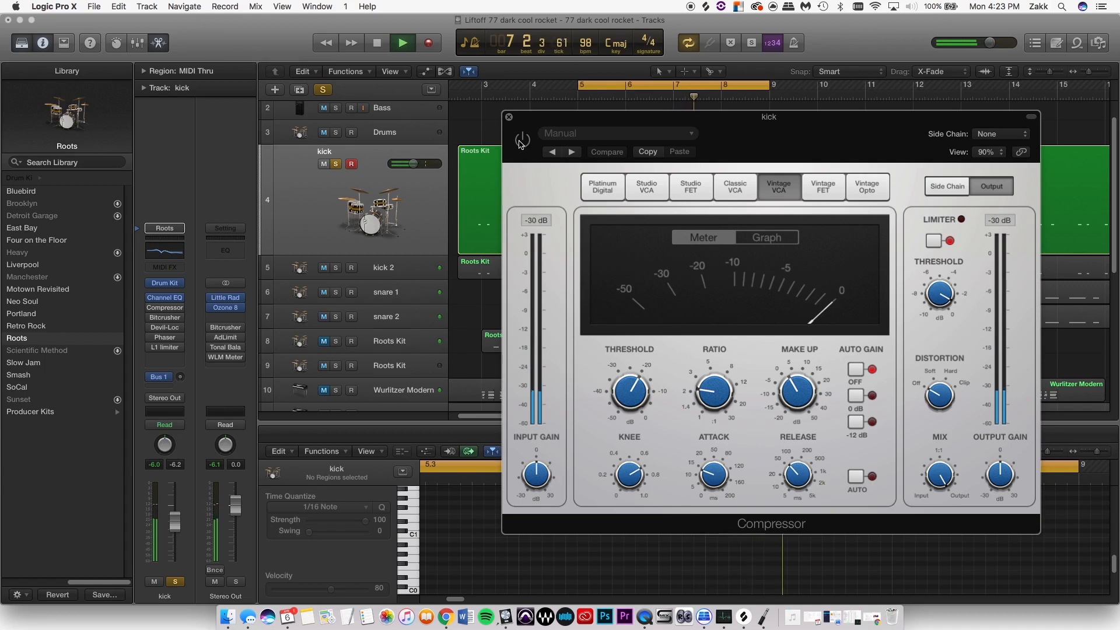
left_click(521, 141)
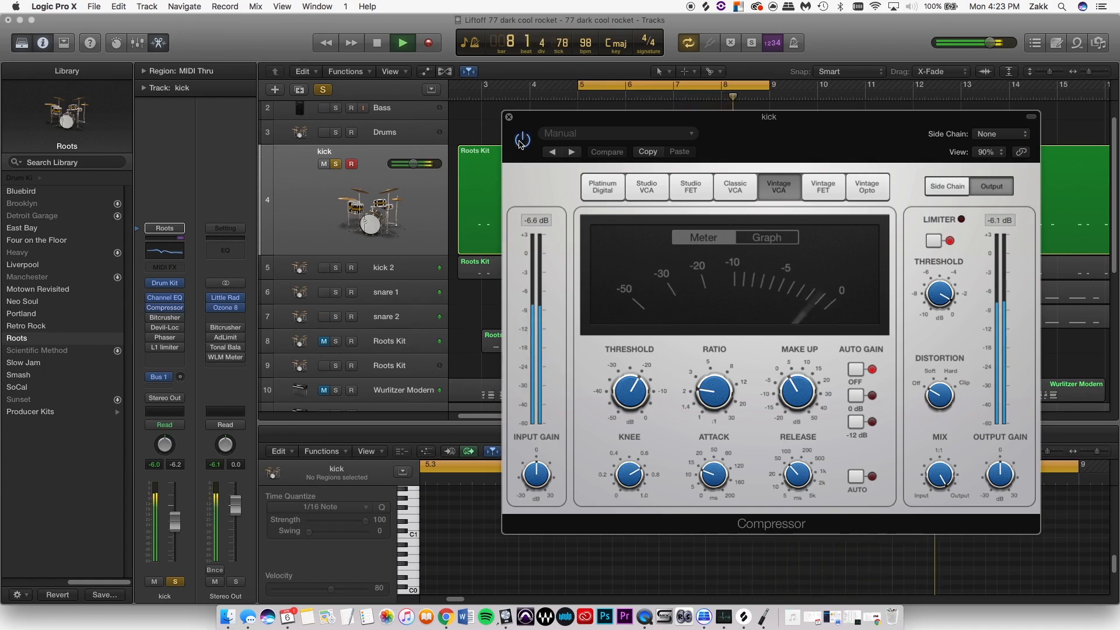
left_click(766, 238)
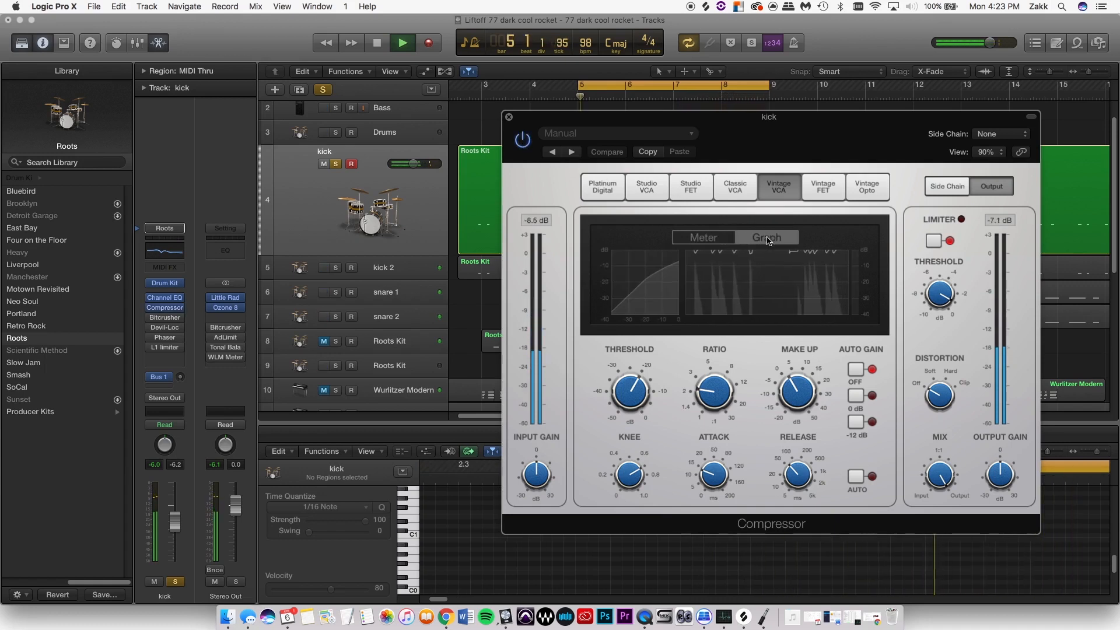
key("space")
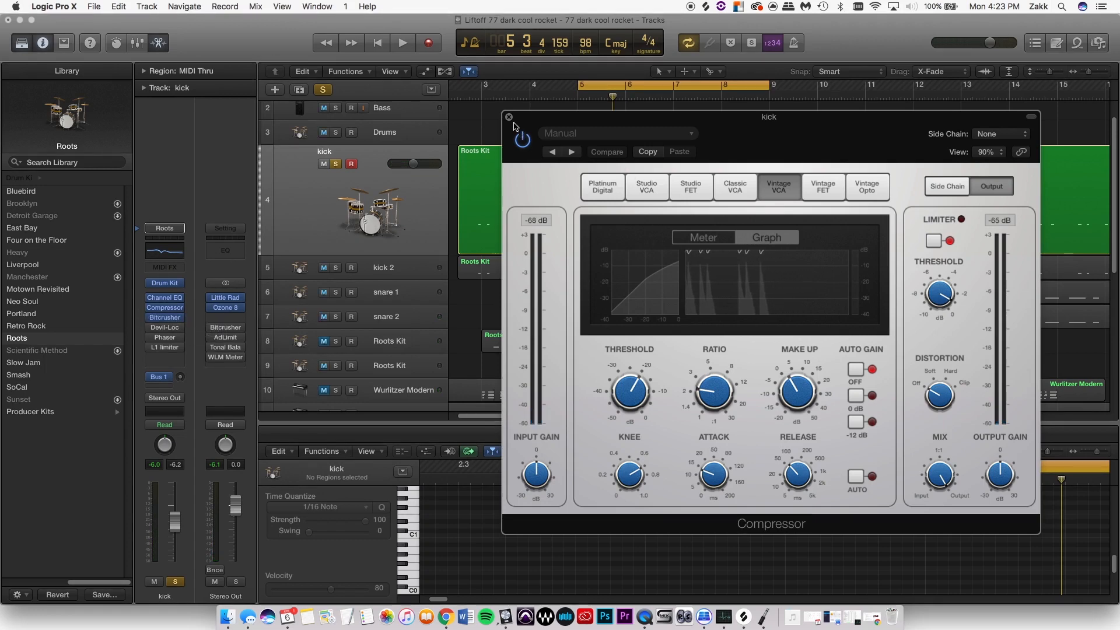
key("super+w")
- Open the kick's Bitcrusher and play the loop with the effect engaged
left_click(165, 318)
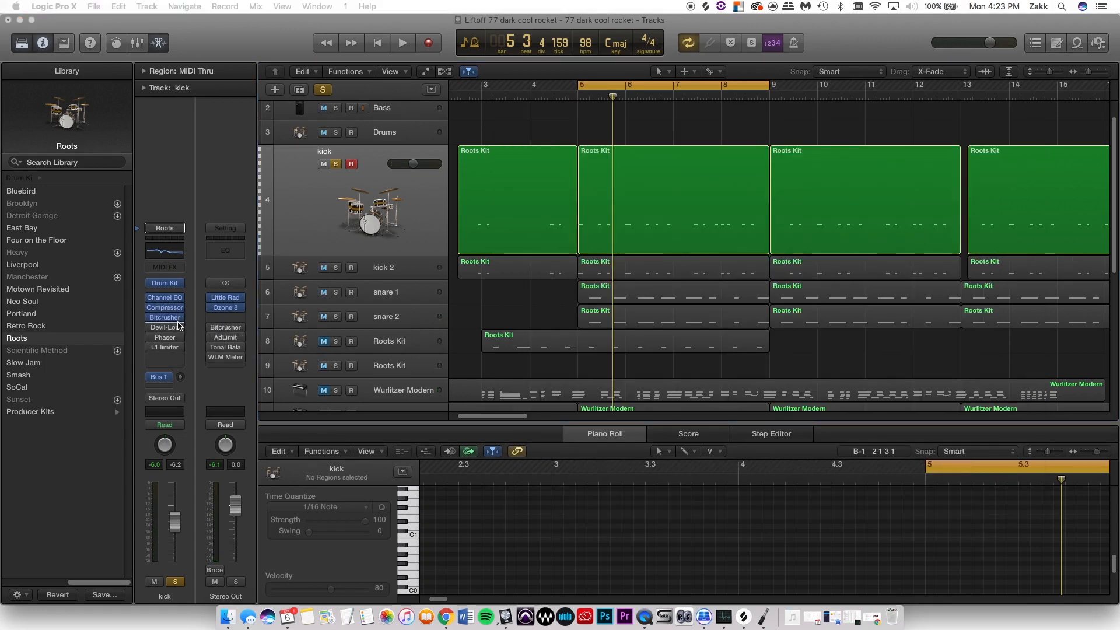
left_click_drag(570, 215, 625, 225)
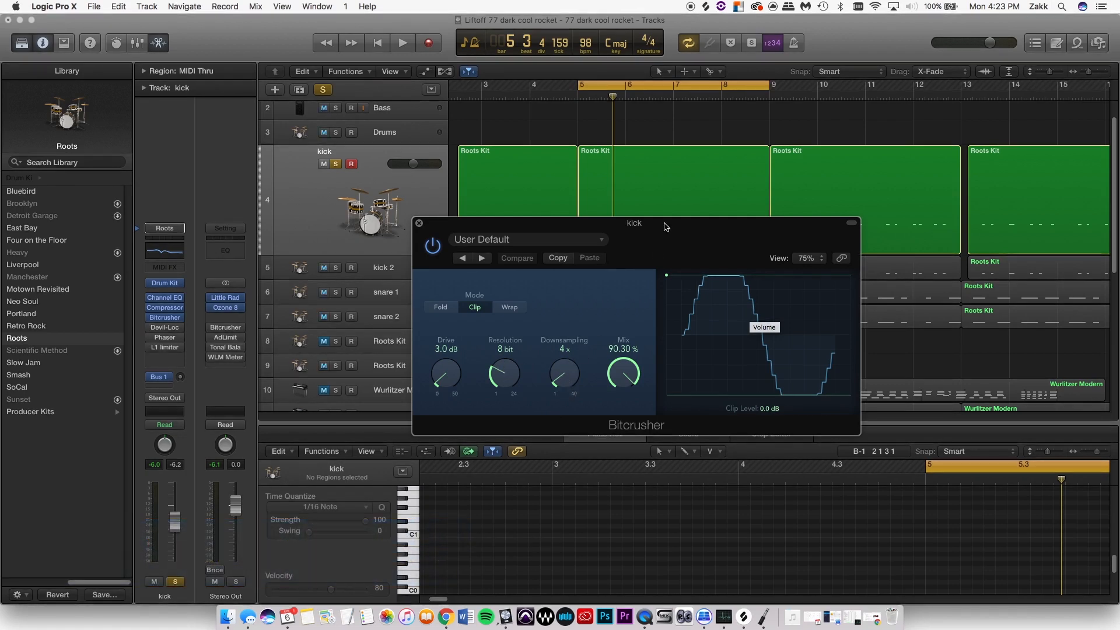
key("space")
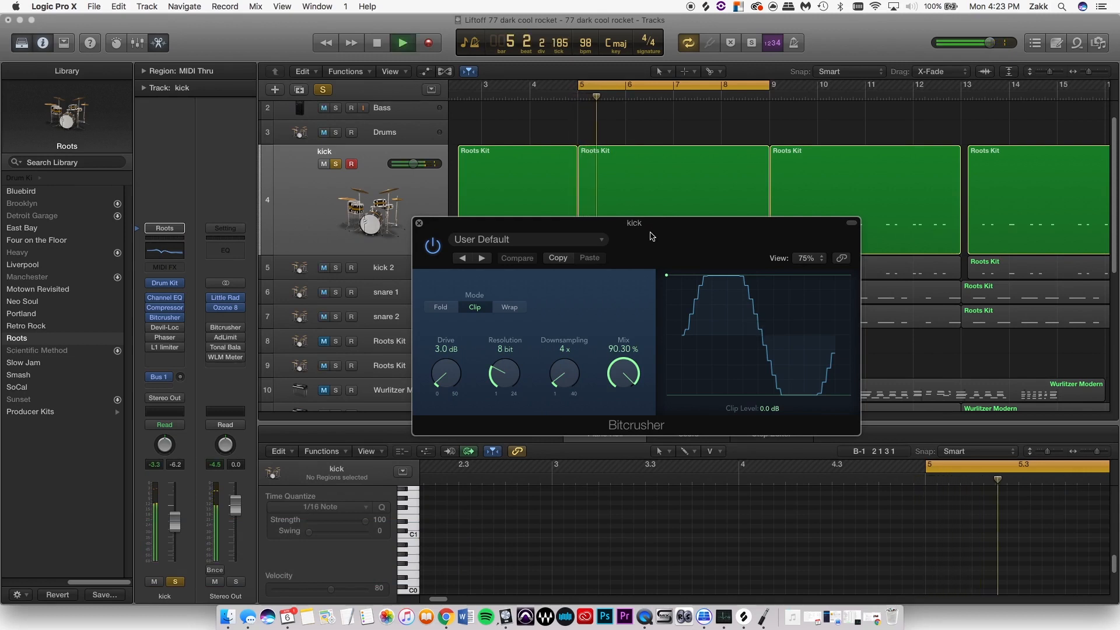
left_click_drag(652, 233, 688, 284)
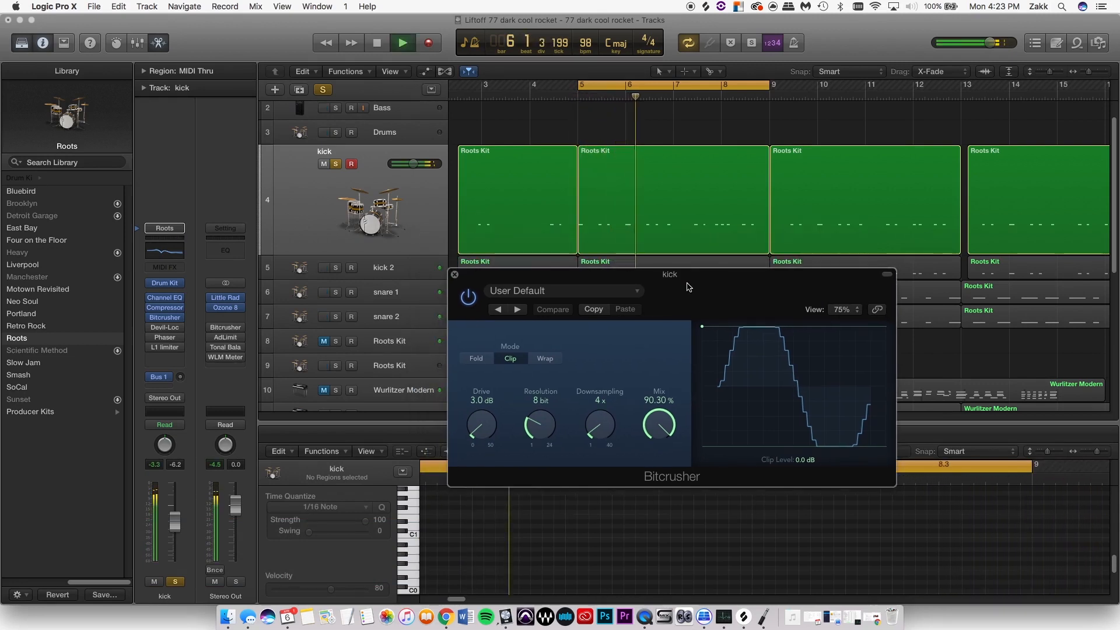
key("space")
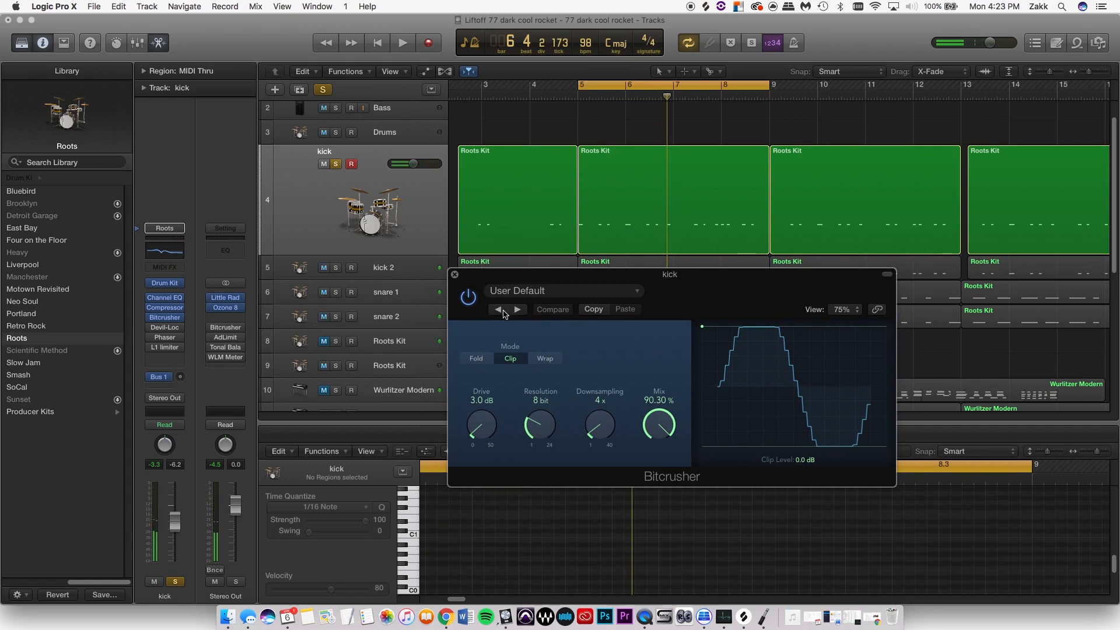
- Compare the looped kick with the Bitcrusher on and off, ending with it bypassed and its window closed
key("space")
left_click(468, 298)
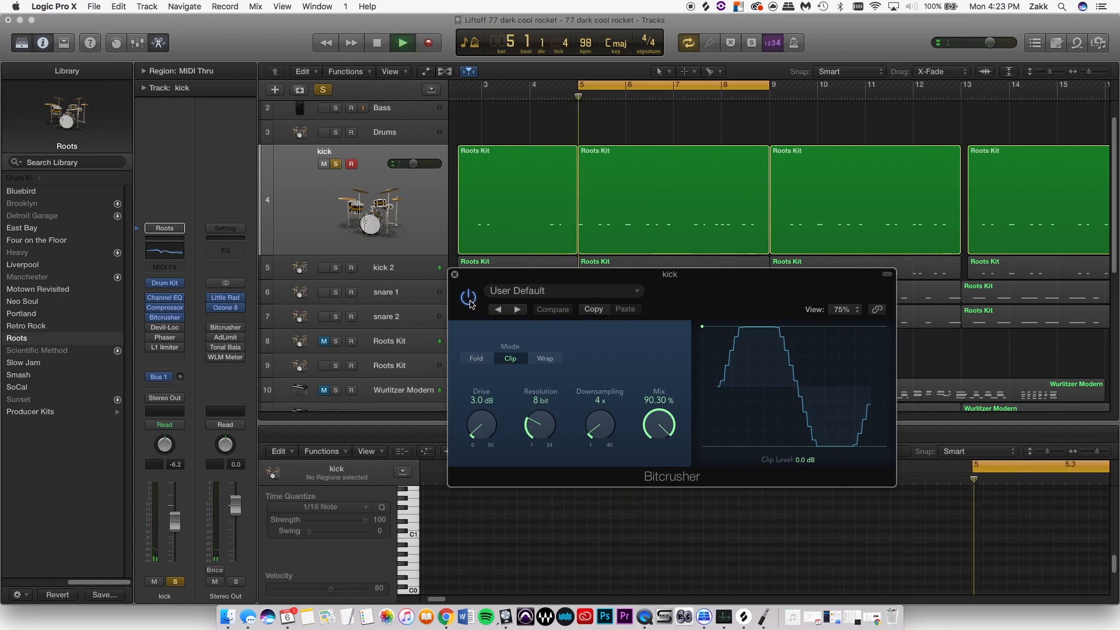
left_click(468, 298)
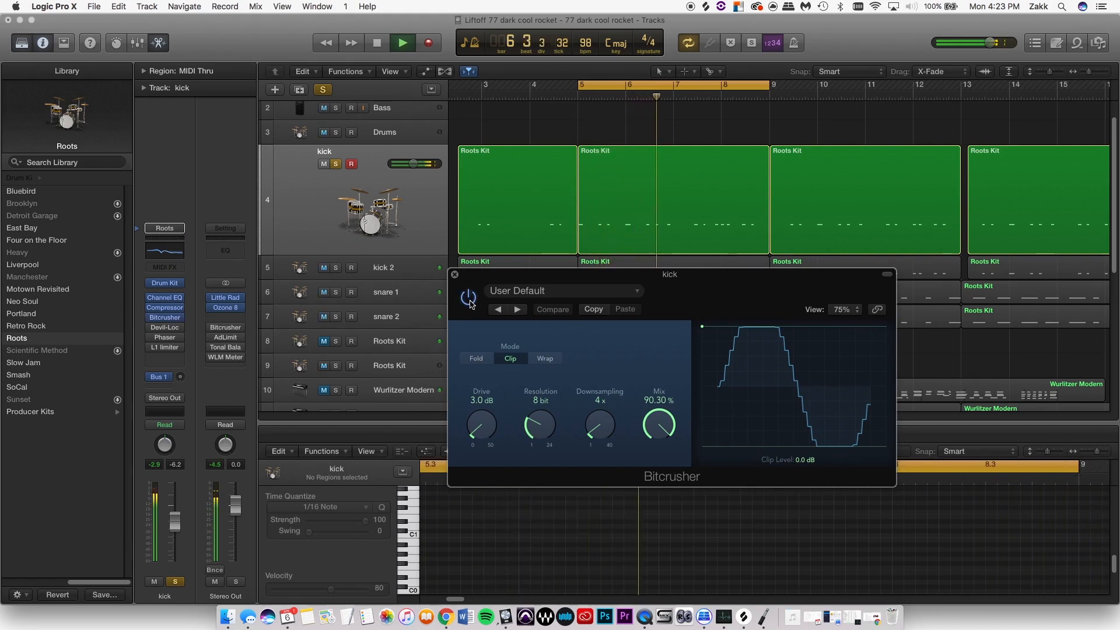
left_click(468, 298)
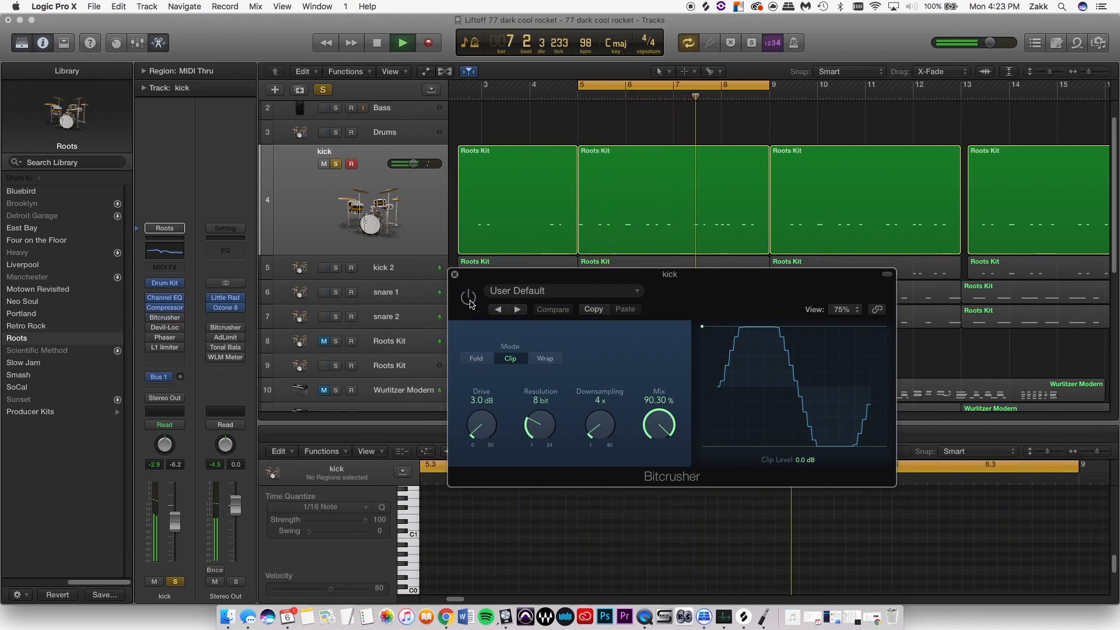
key("space")
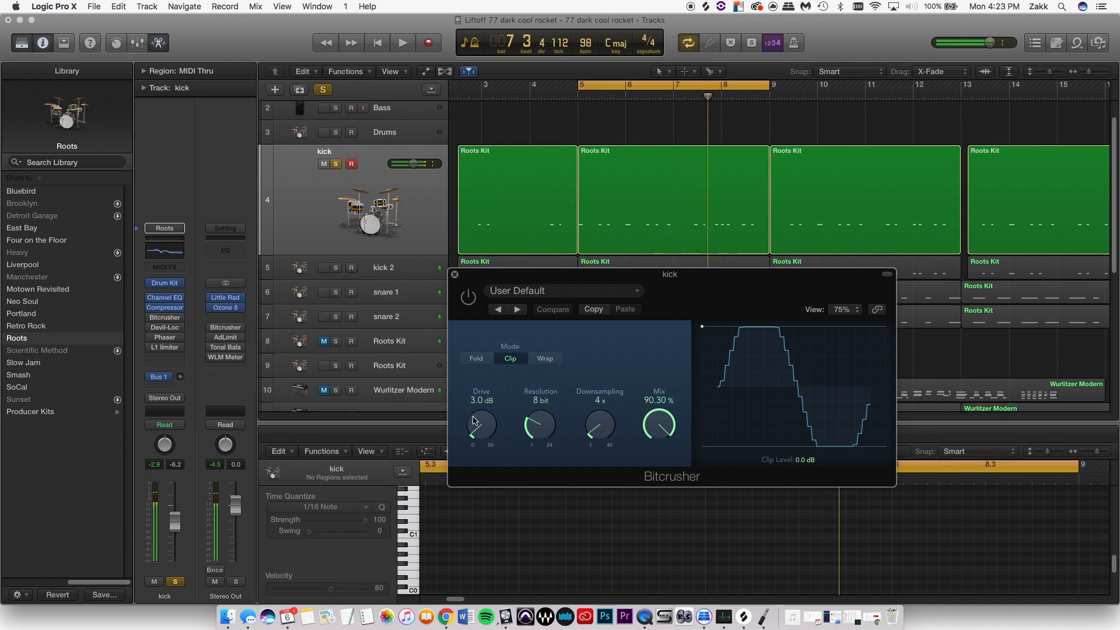
left_click(455, 275)
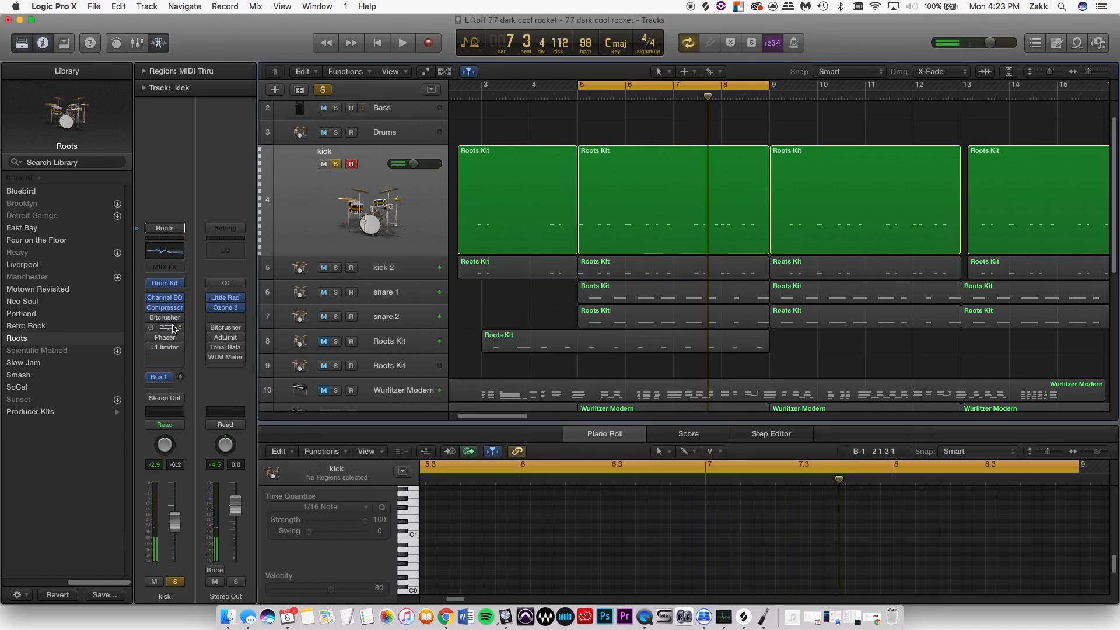
- Turn the kick's Bitcrusher back on, and enable and open the Devil-Loc Deluxe plug-in
left_click(166, 318)
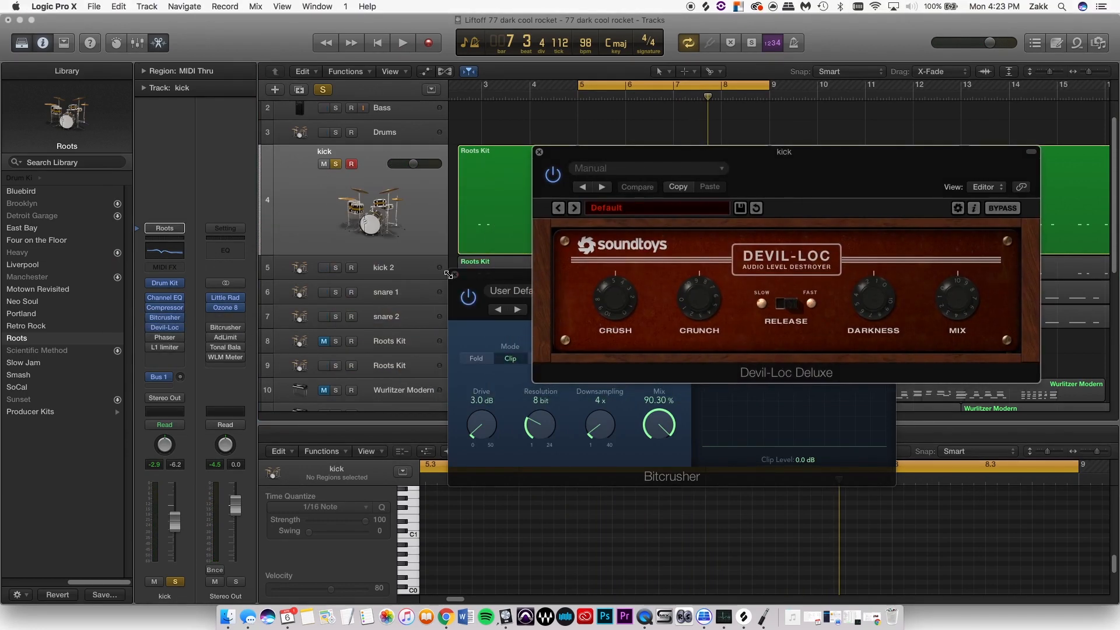
left_click(461, 274)
left_click_drag(853, 177, 690, 280)
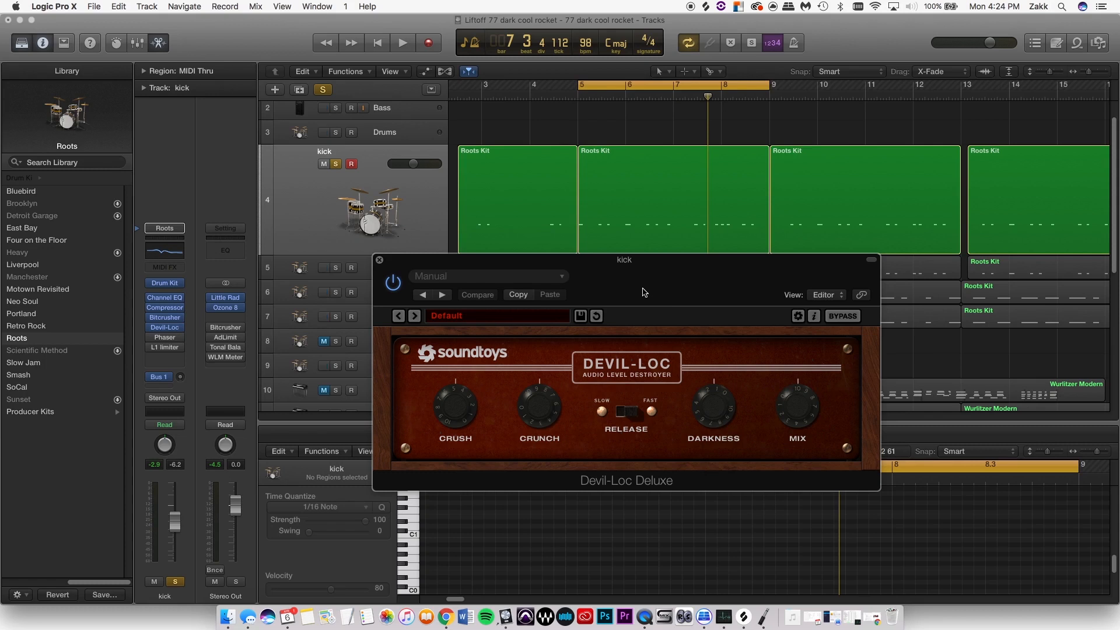
- Play the kick loop with Devil-Loc Deluxe engaged to hear its distortion
left_click_drag(642, 283, 636, 288)
key("space")
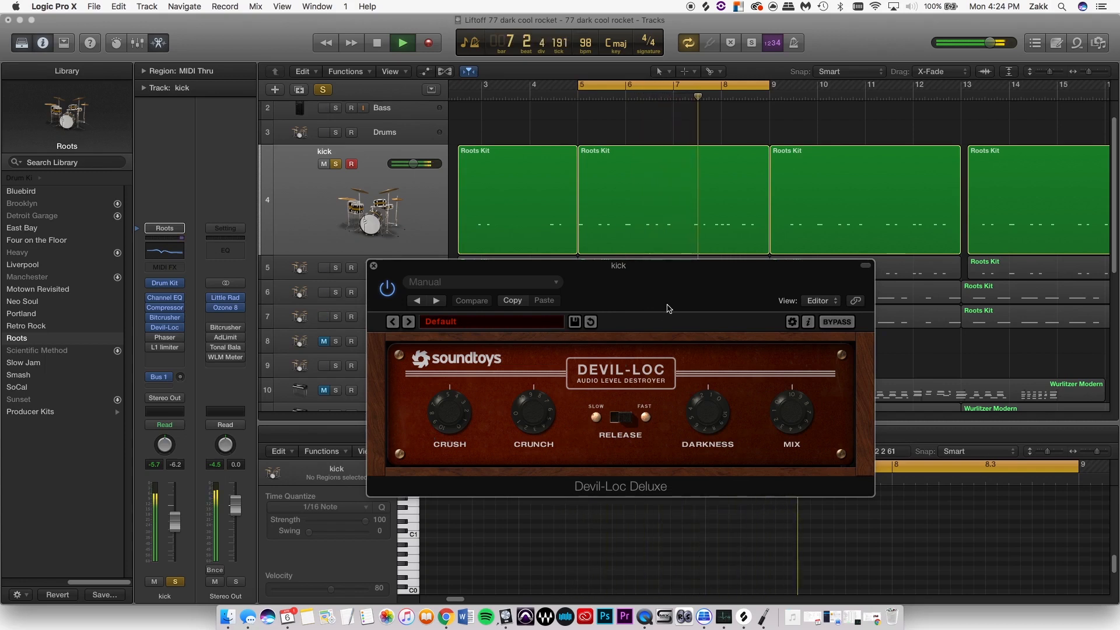
key("space")
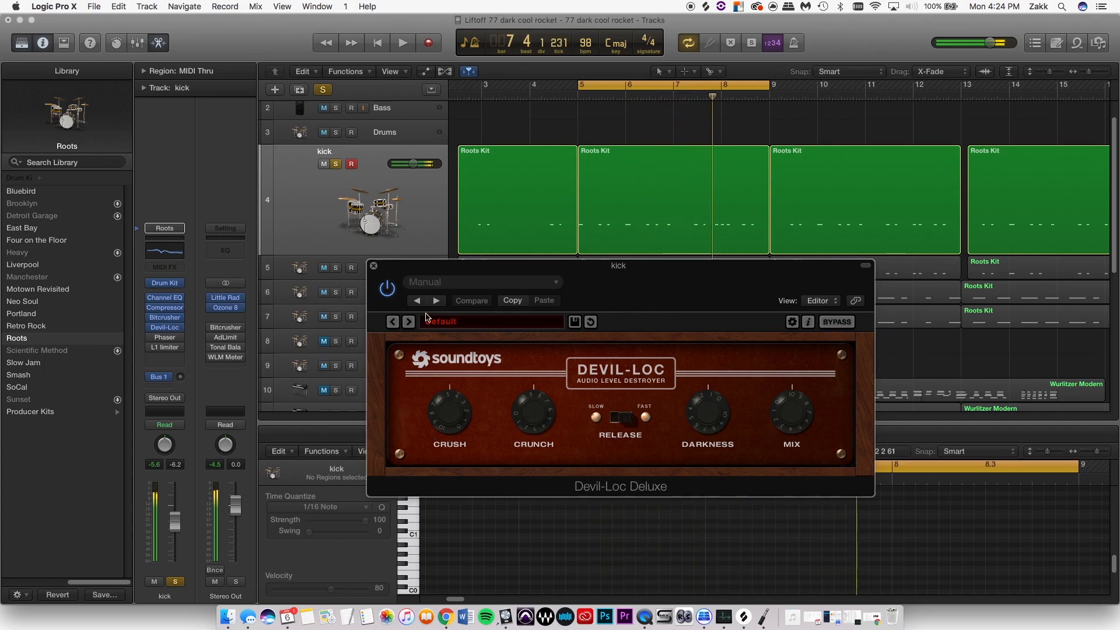
- Compare the looped kick with Devil-Loc Deluxe bypassed and engaged, leaving the effect on and stopping playback
key("space")
left_click(388, 291)
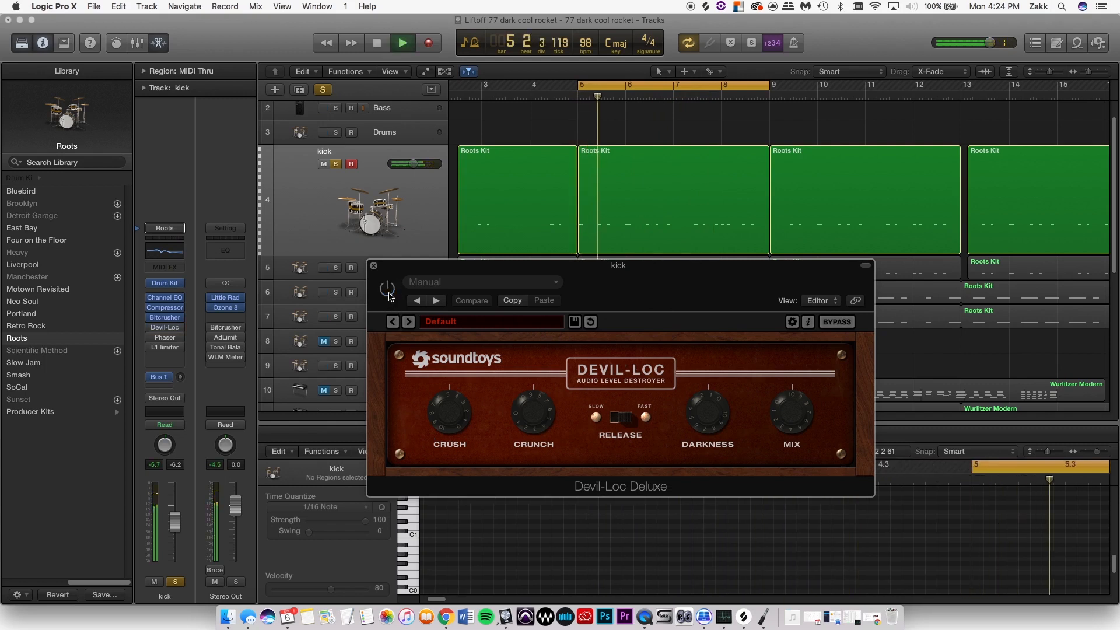
left_click(388, 289)
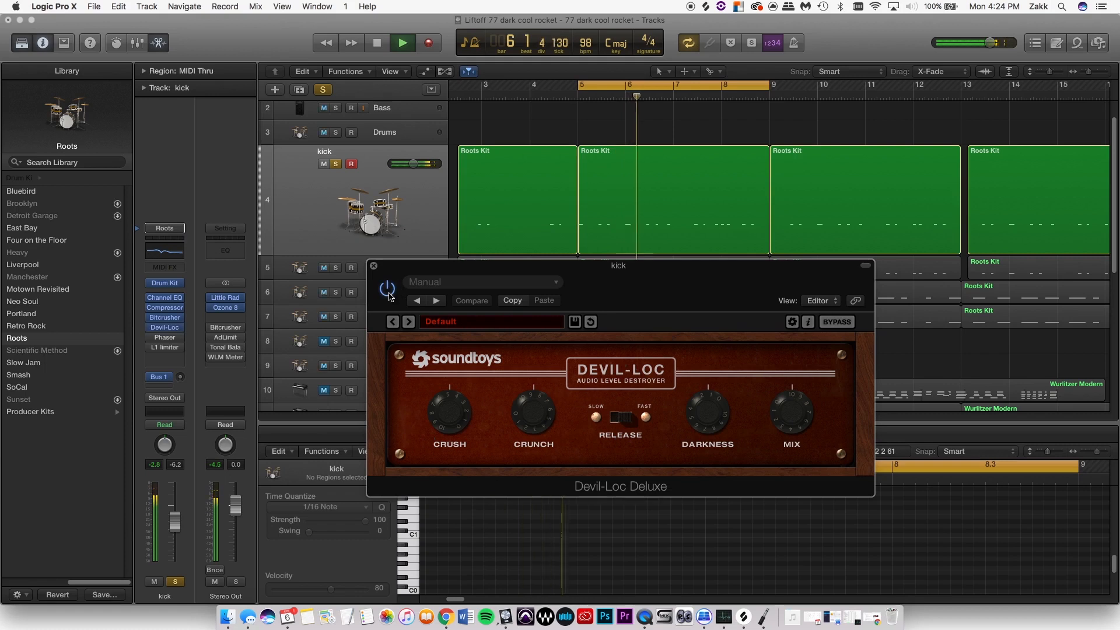
key("space")
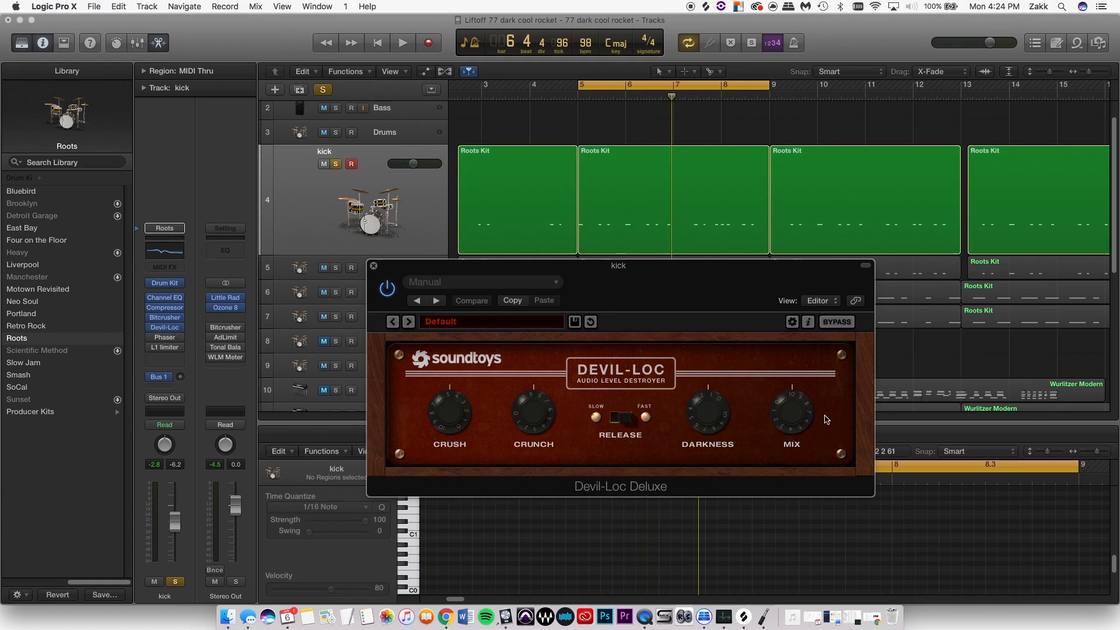
- Adjust the Devil-Loc Deluxe Mix amount while the kick loop plays, and close the plug-in window with playback stopped
key("space")
left_click_drag(793, 412, 753, 346)
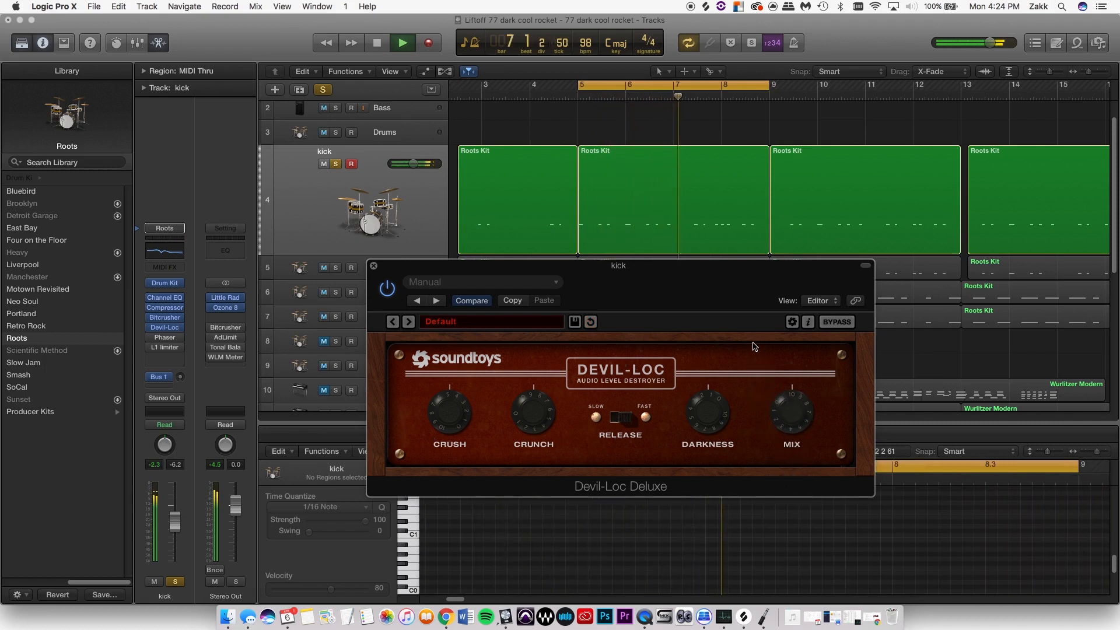
key("space")
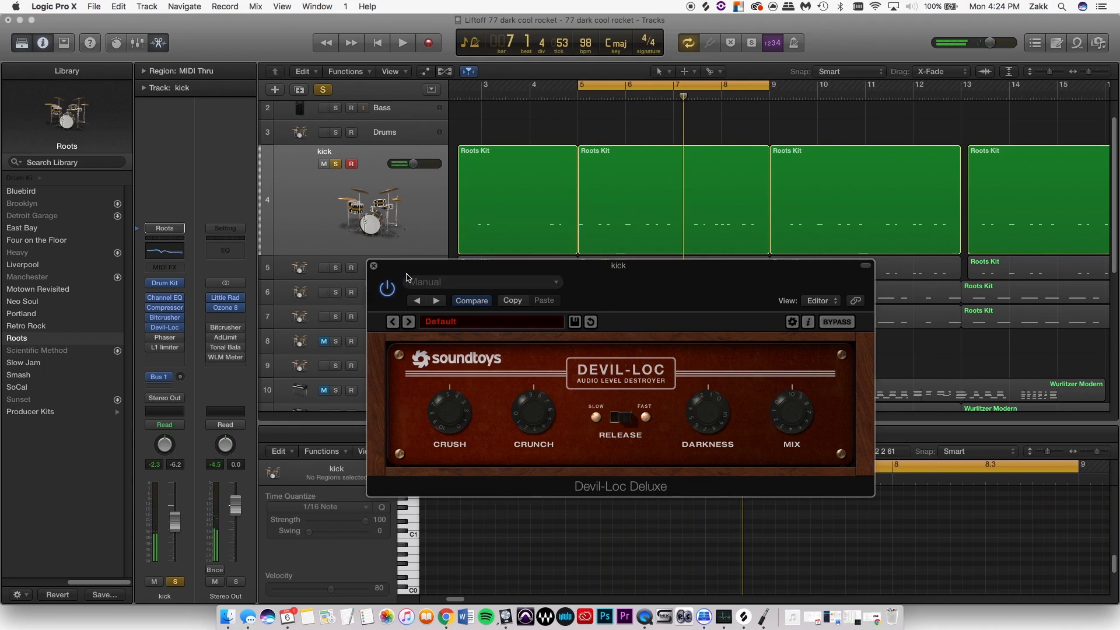
left_click(374, 267)
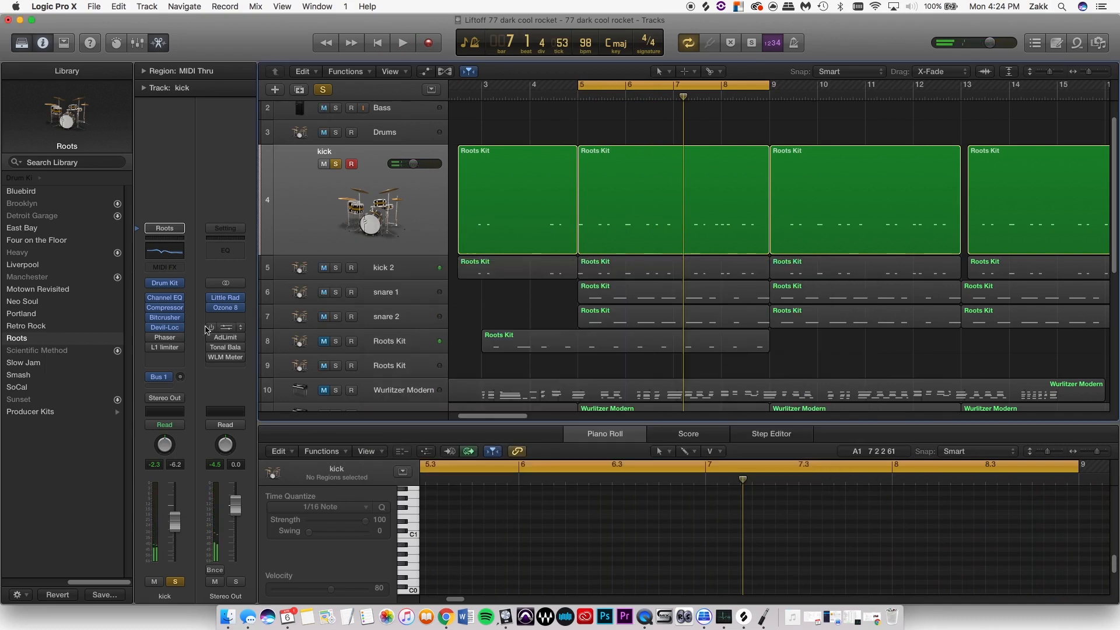
- Enable and open the kick's Phaser with the Phase Filter 02 preset, and play the loop through it
left_click(165, 339)
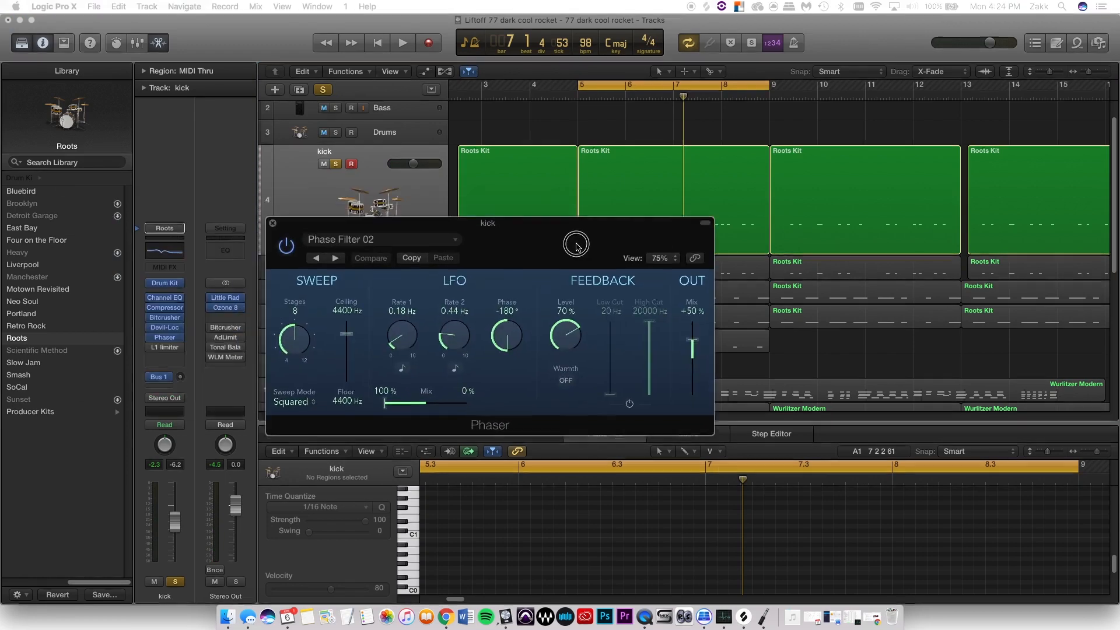
left_click(680, 292)
key("space")
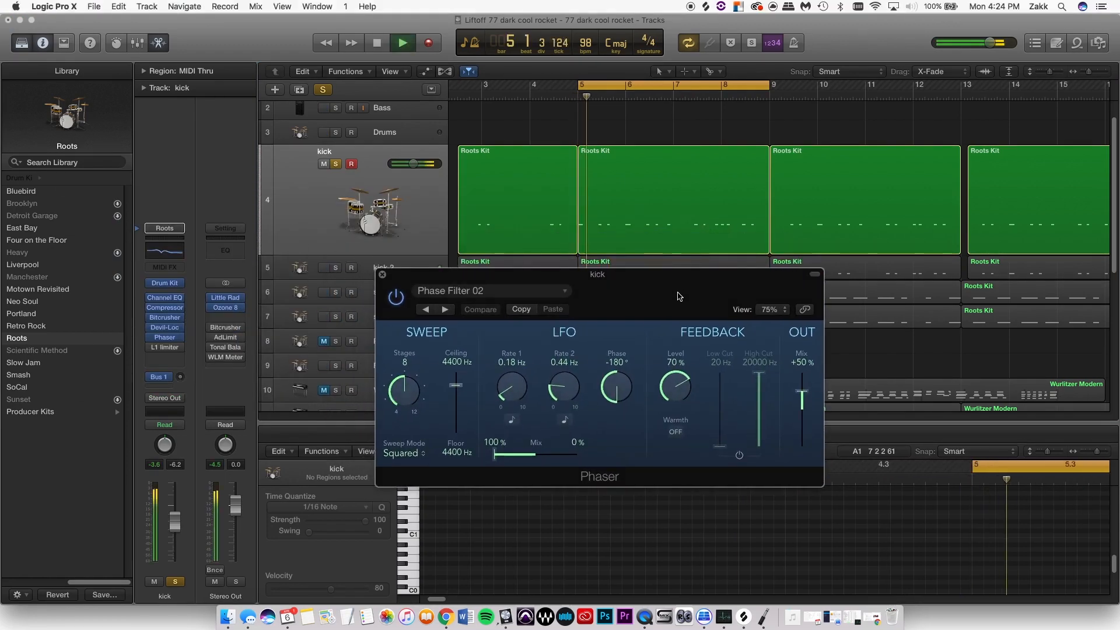
key("space")
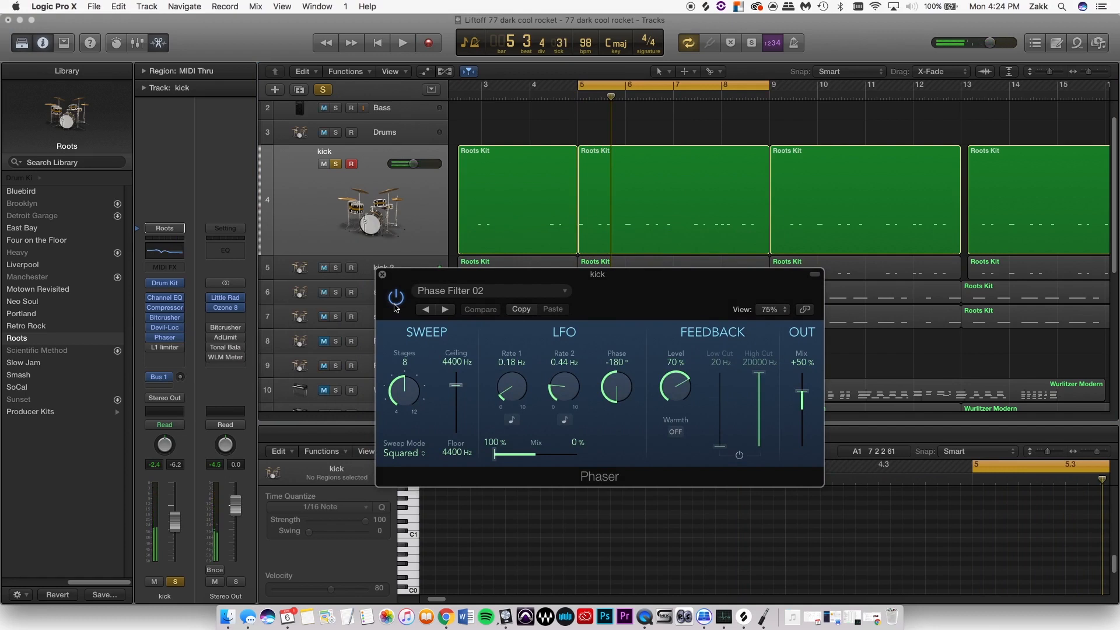
- Compare the looped kick with the Phaser off and on, ending with it engaged, and view its preset list without changing the preset
key("space")
left_click(395, 304)
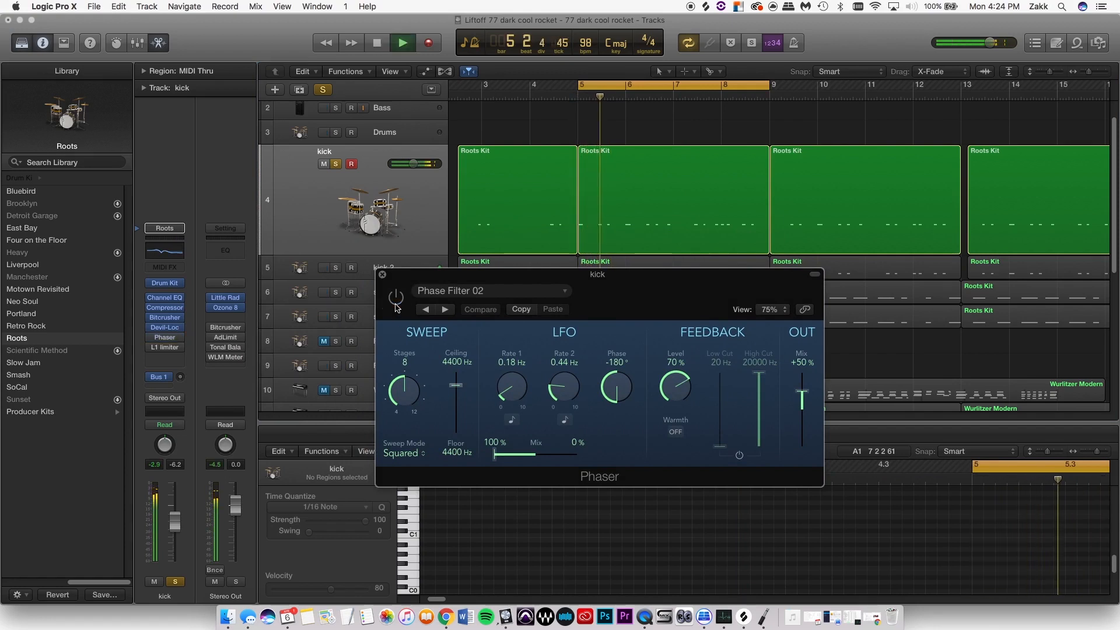
left_click(395, 305)
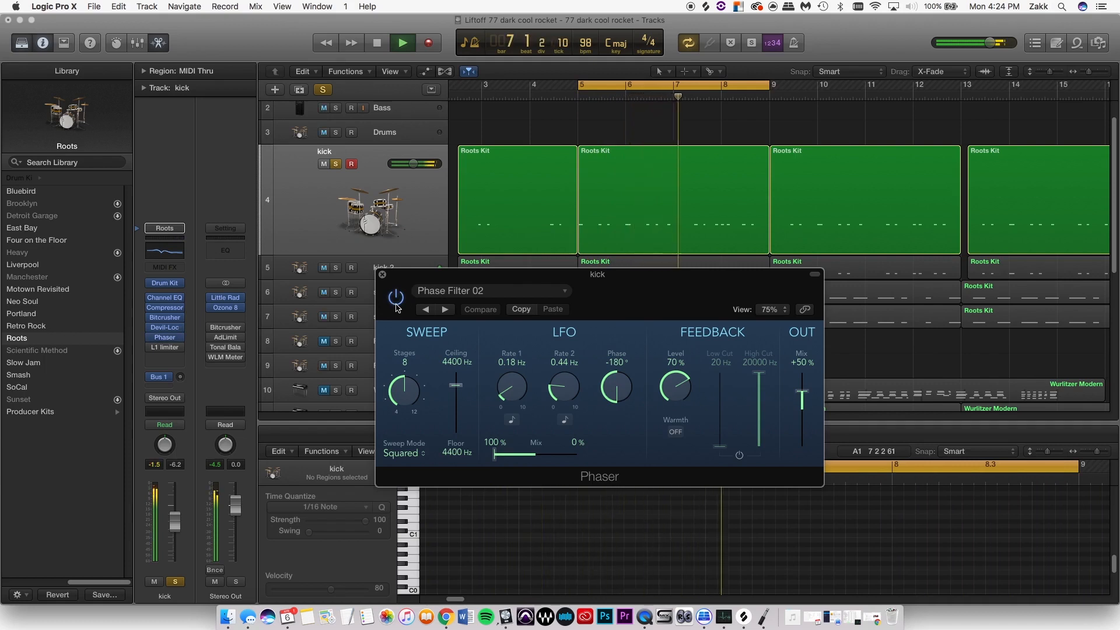
key("space")
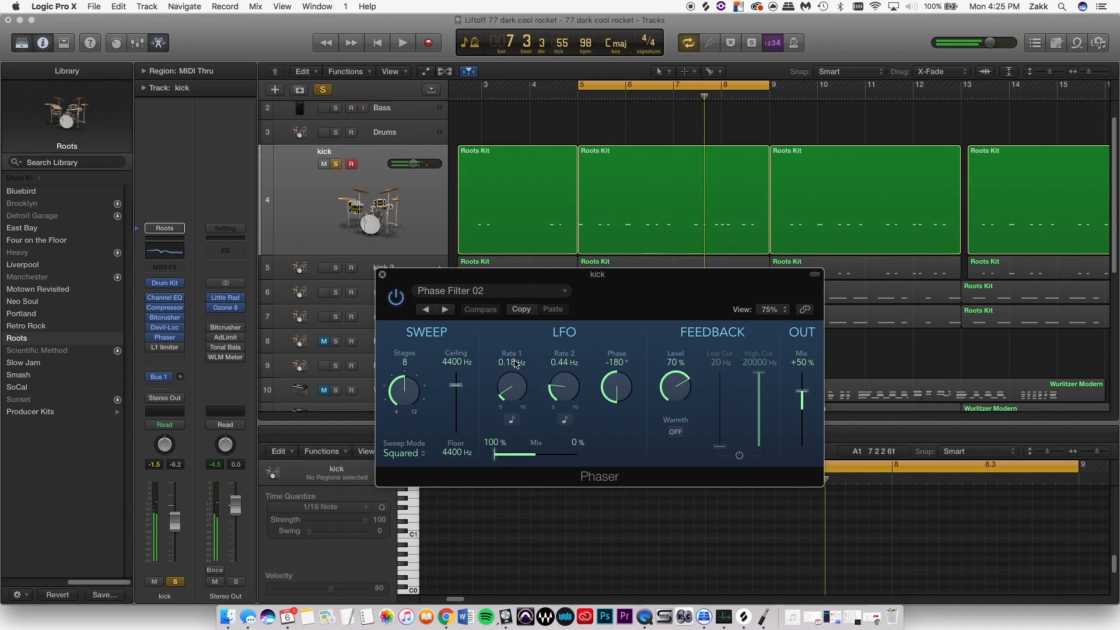
left_click(466, 292)
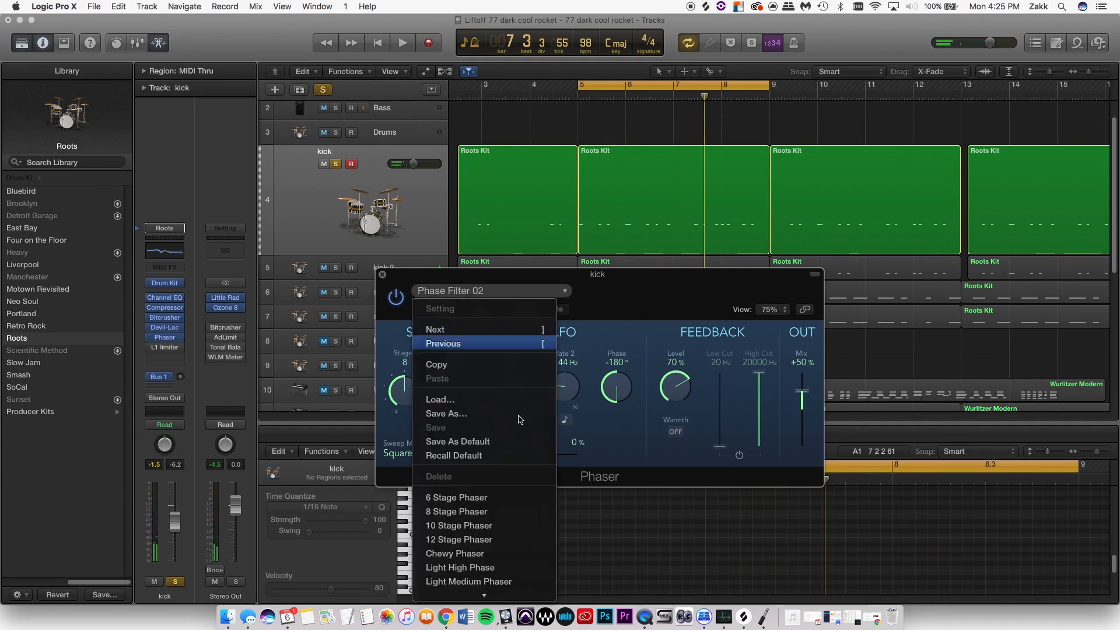
left_click(650, 283)
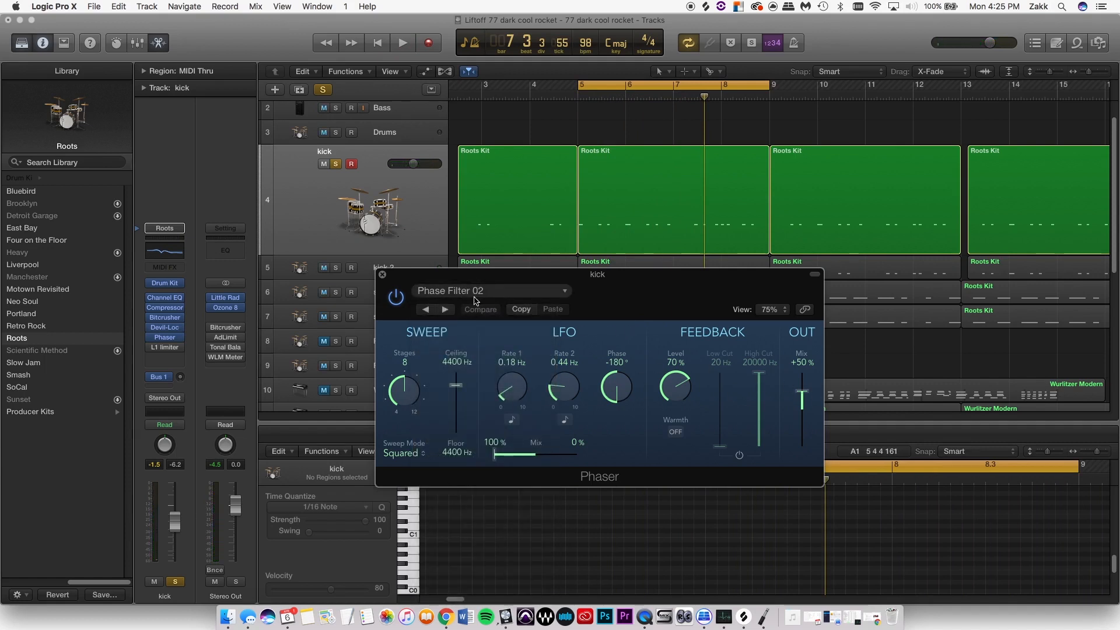
- Enable and open the kick's L1 limiter in place of the Phaser window, and play the loop through the limiter before closing it
left_click(163, 350)
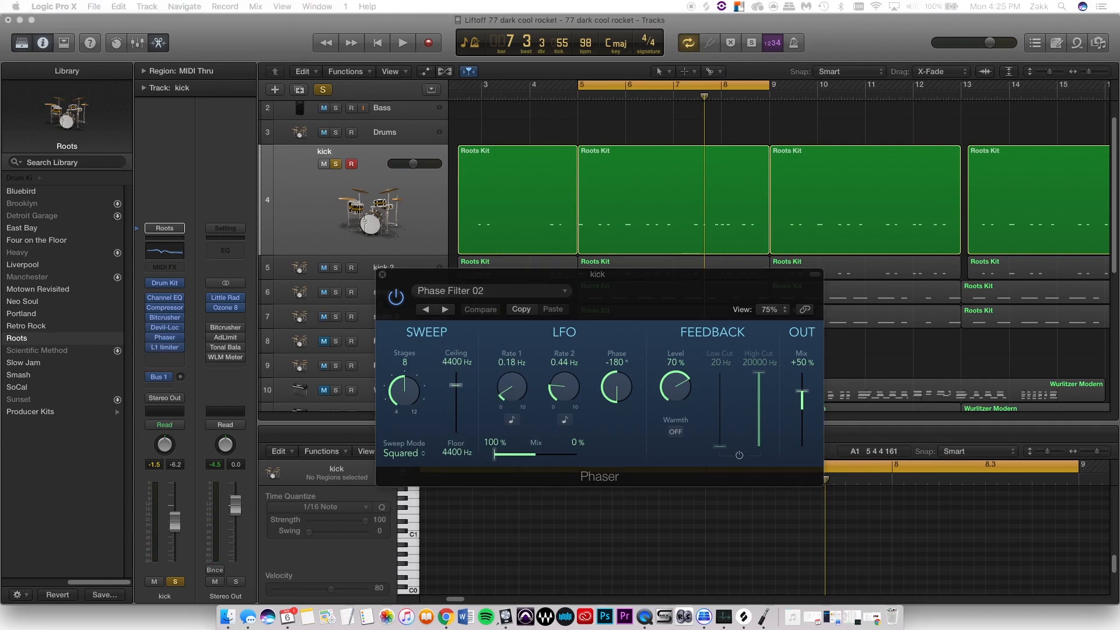
left_click_drag(397, 178, 650, 205)
left_click(382, 275)
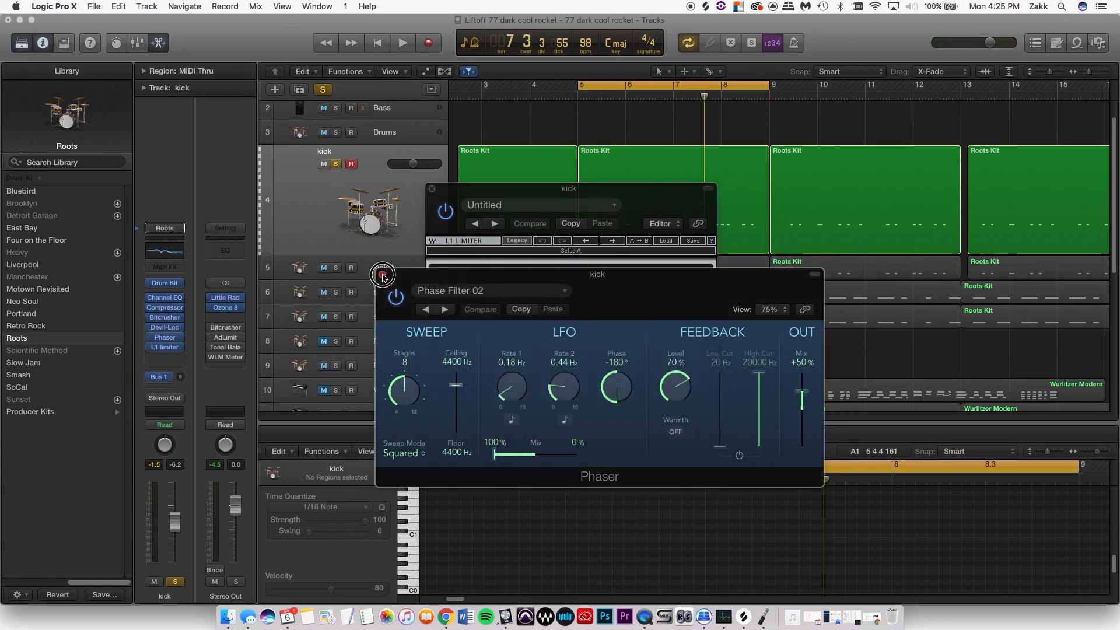
key("space")
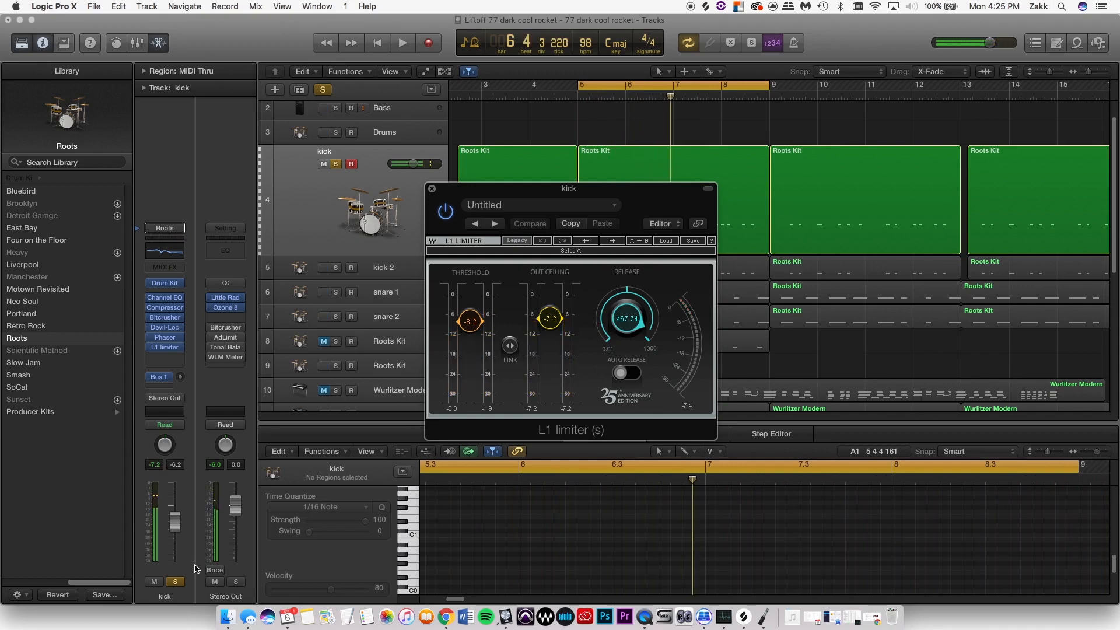
left_click(433, 191)
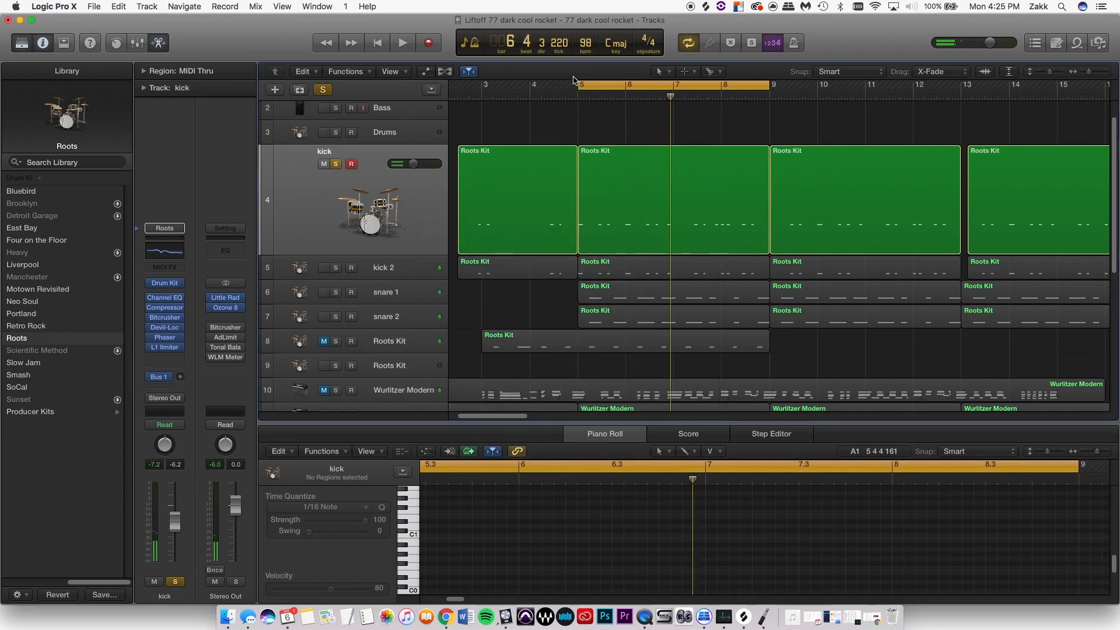
- Turn off cycle mode and the kick's solo, and play the full arrangement from bar 2 beat 3
left_click(621, 83)
left_click(458, 96)
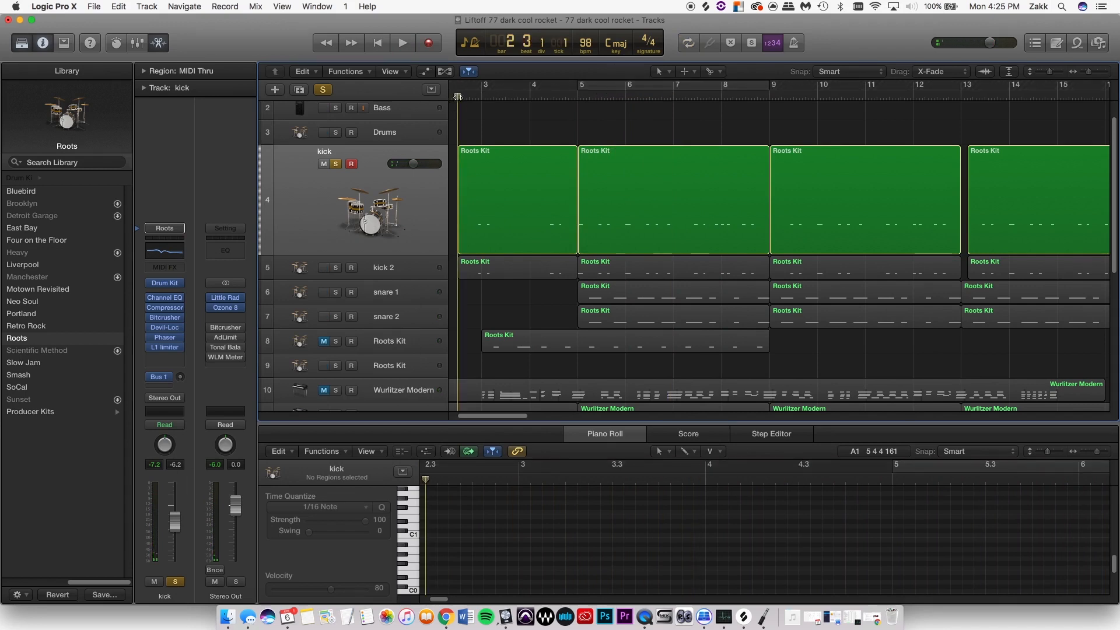
left_click(335, 164)
key("space")
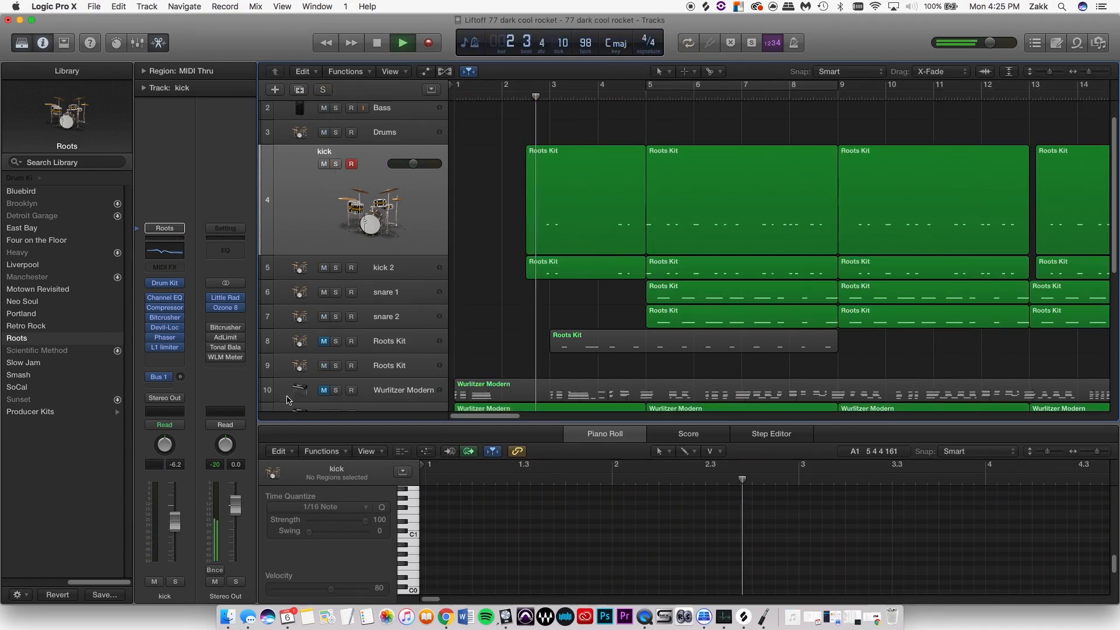